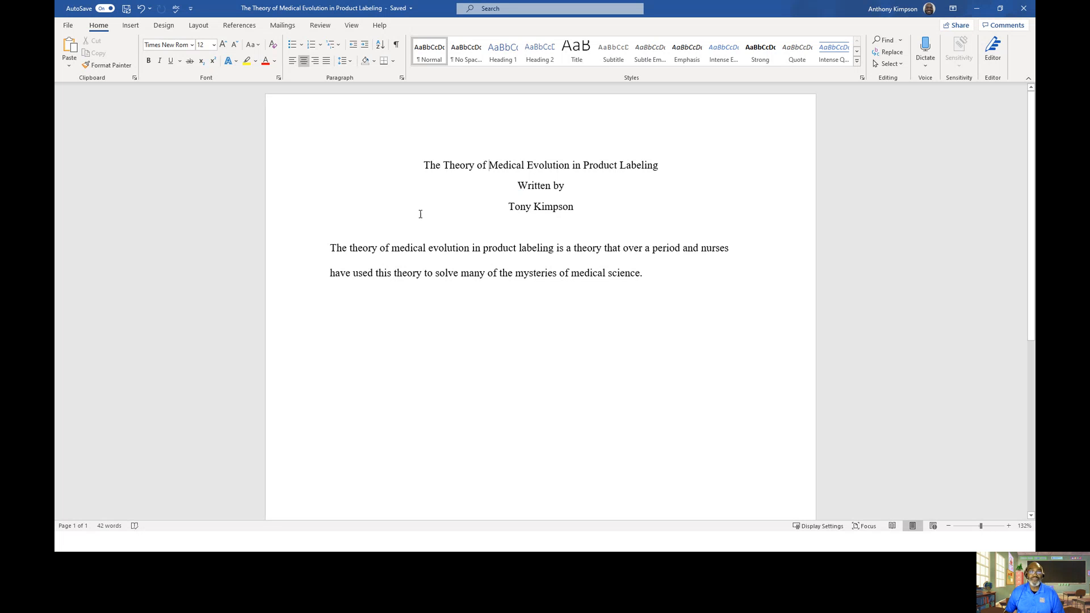
drag(425, 165, 670, 164)
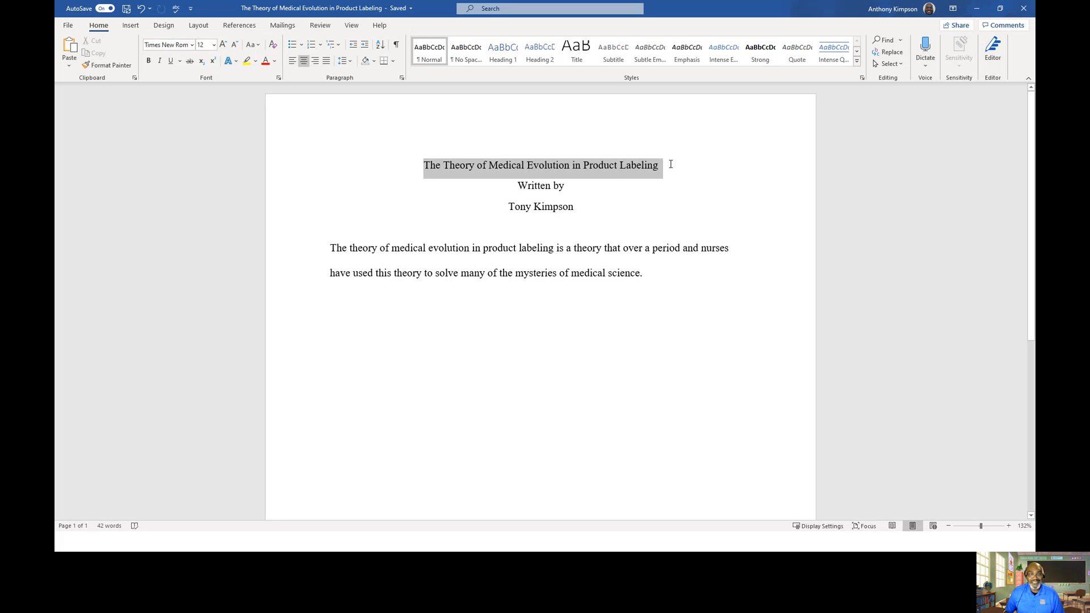
click(627, 310)
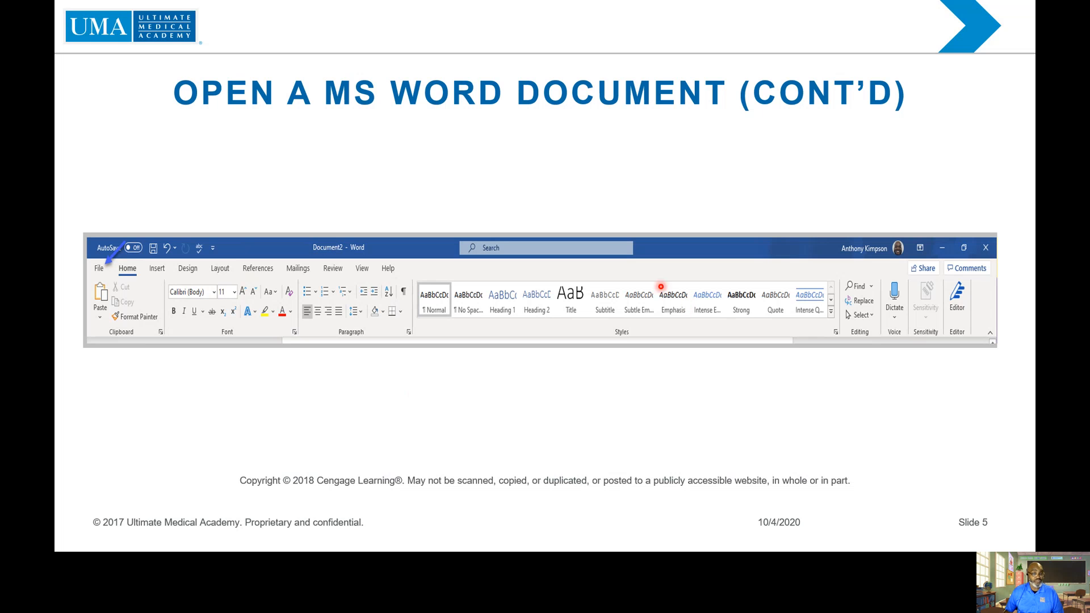
click(82, 544)
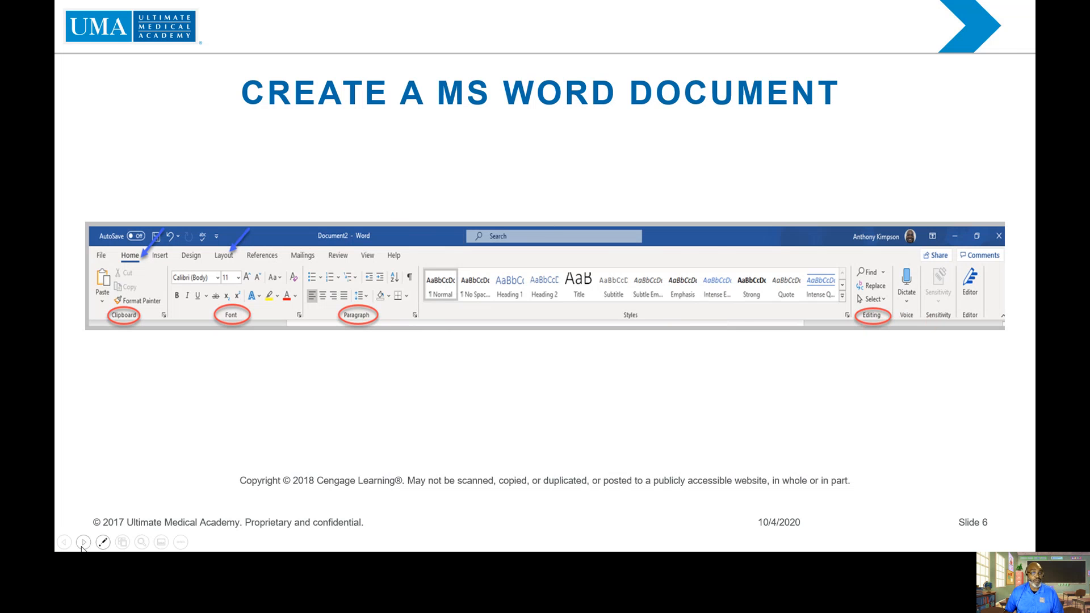
click(83, 542)
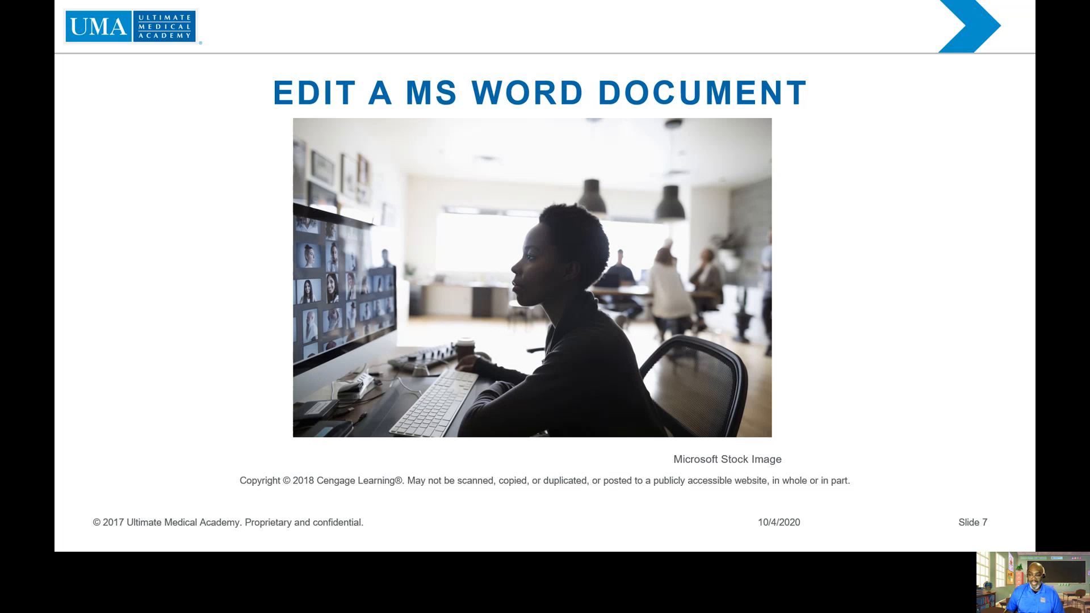
key(alt+Tab)
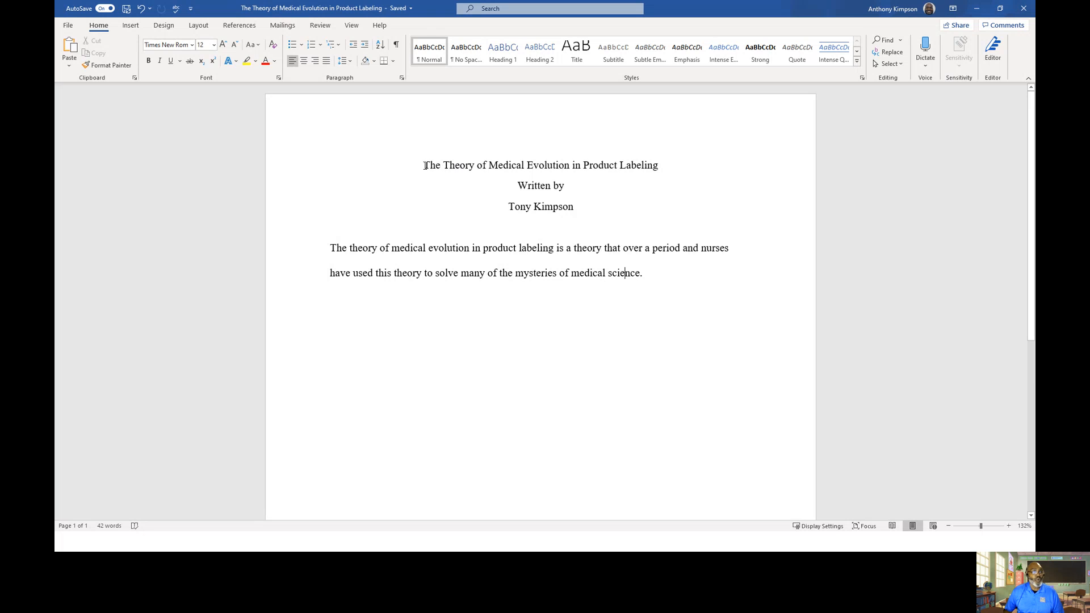
drag(425, 166, 647, 169)
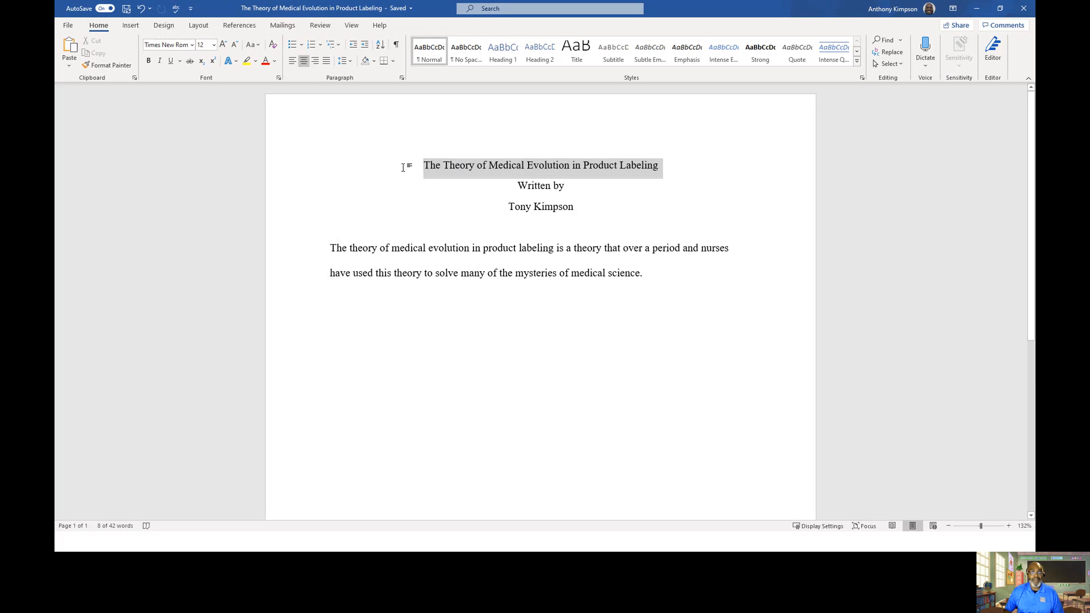
click(423, 163)
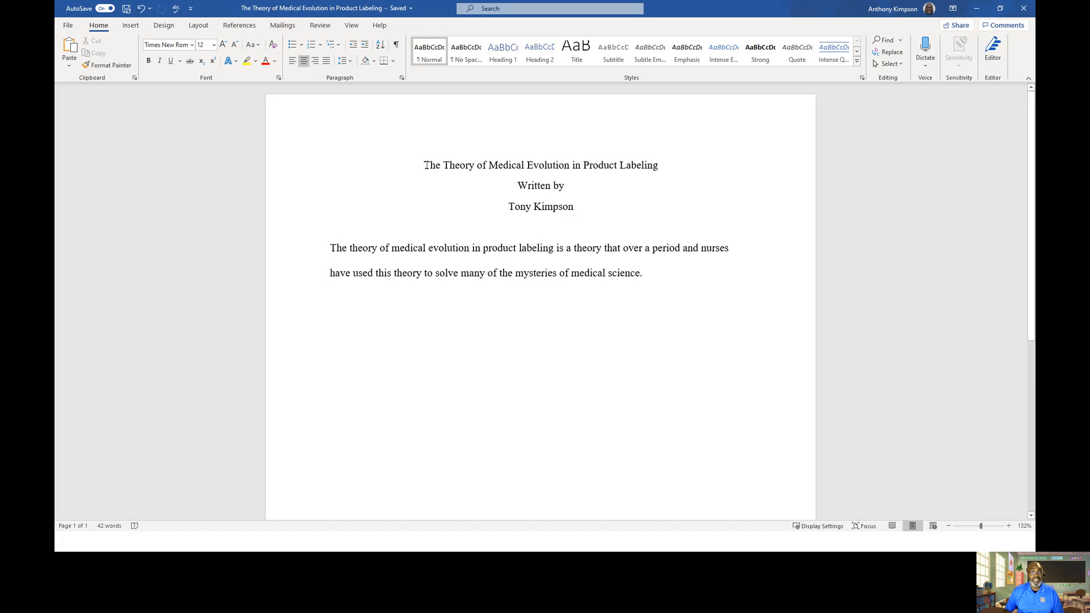
drag(434, 165, 639, 165)
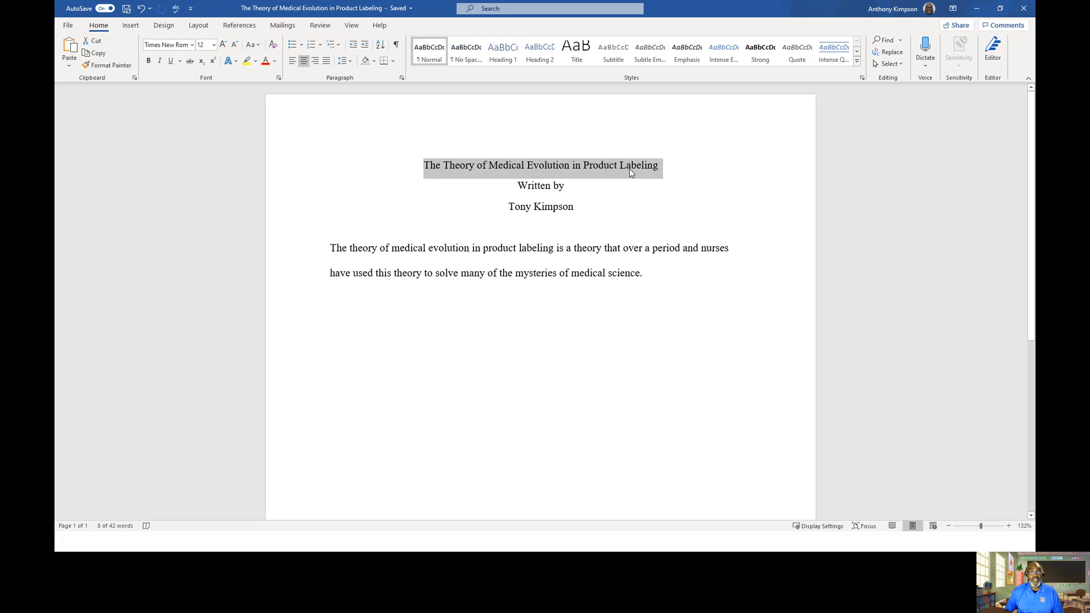
click(632, 172)
Try left and right alignment on the document title, restore it to centred, and keep its font size at 12
drag(424, 166, 655, 166)
click(291, 60)
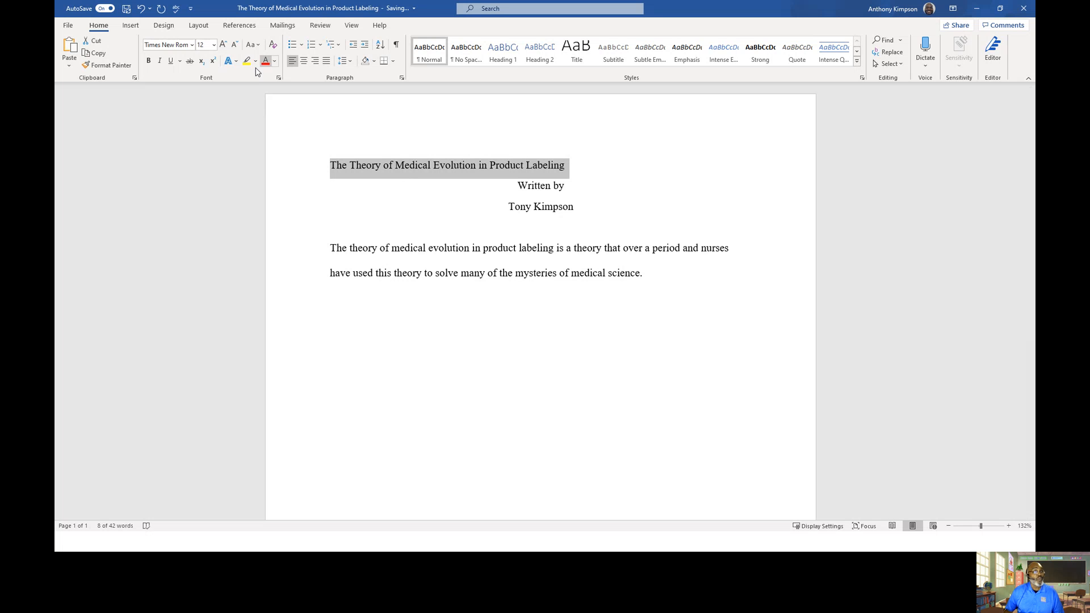
click(317, 63)
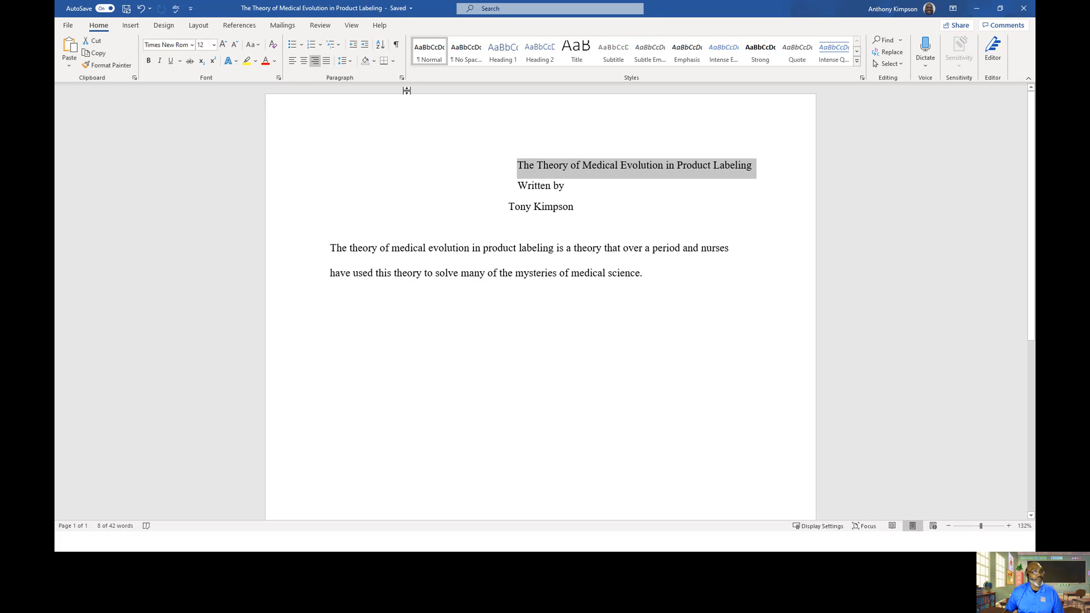
click(304, 61)
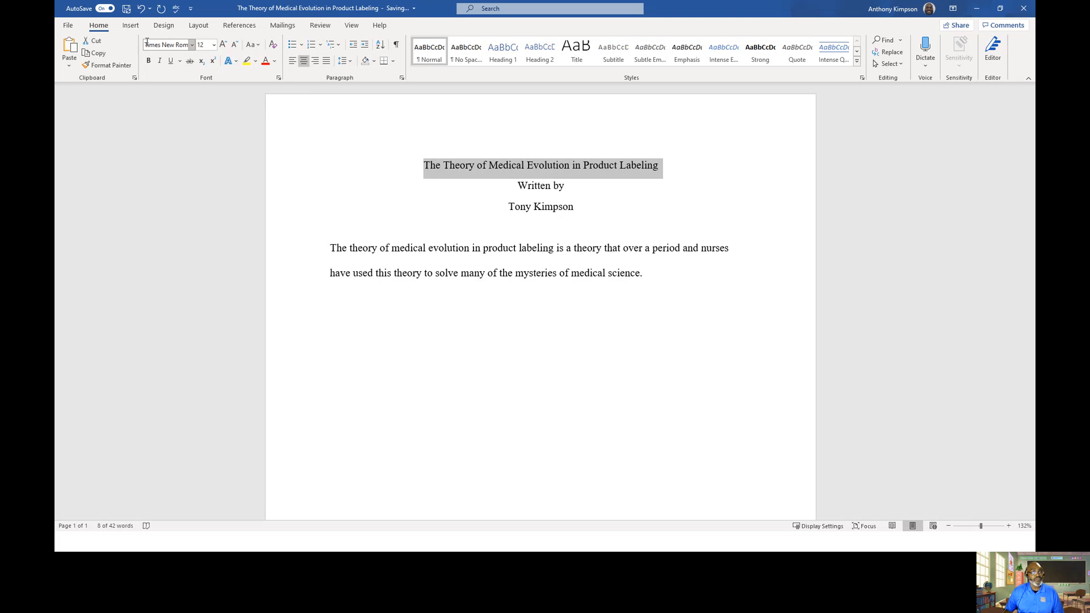
click(214, 46)
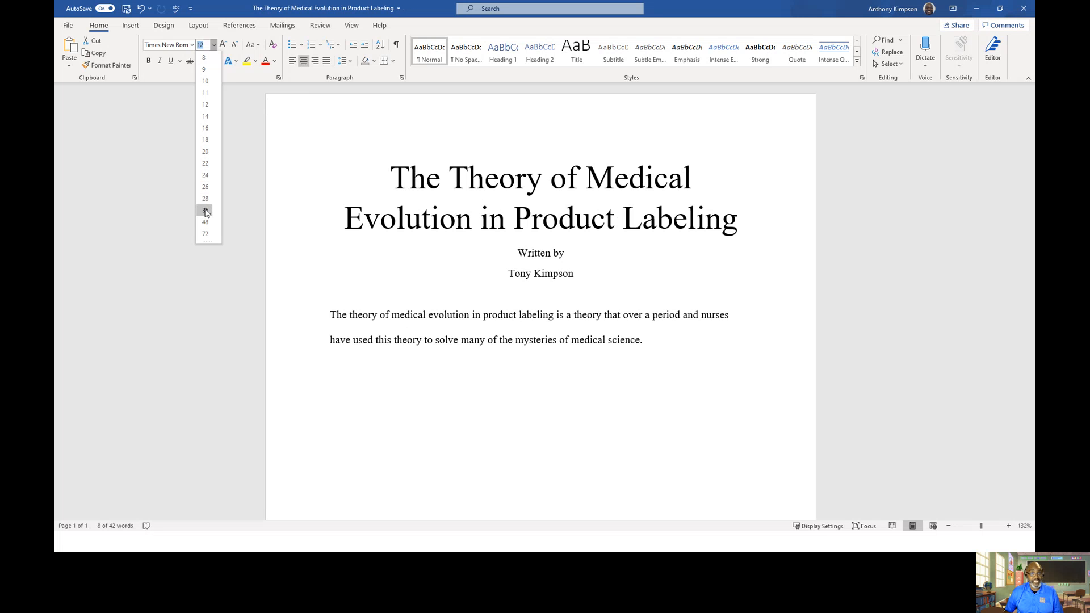
click(205, 105)
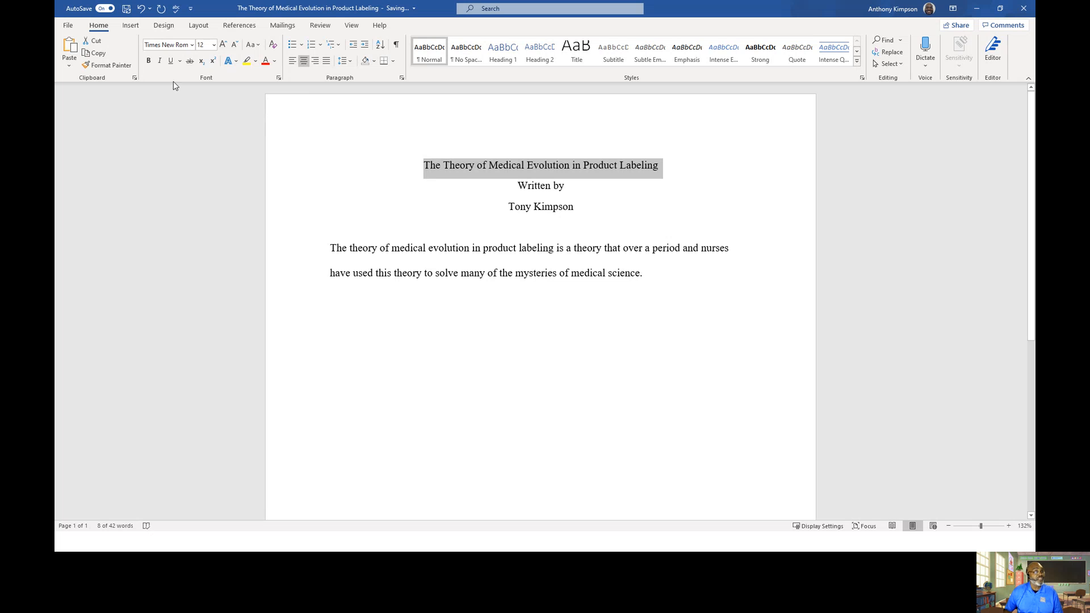
Make the document title bold and italic, trying an underline on it and removing the underline again
click(150, 64)
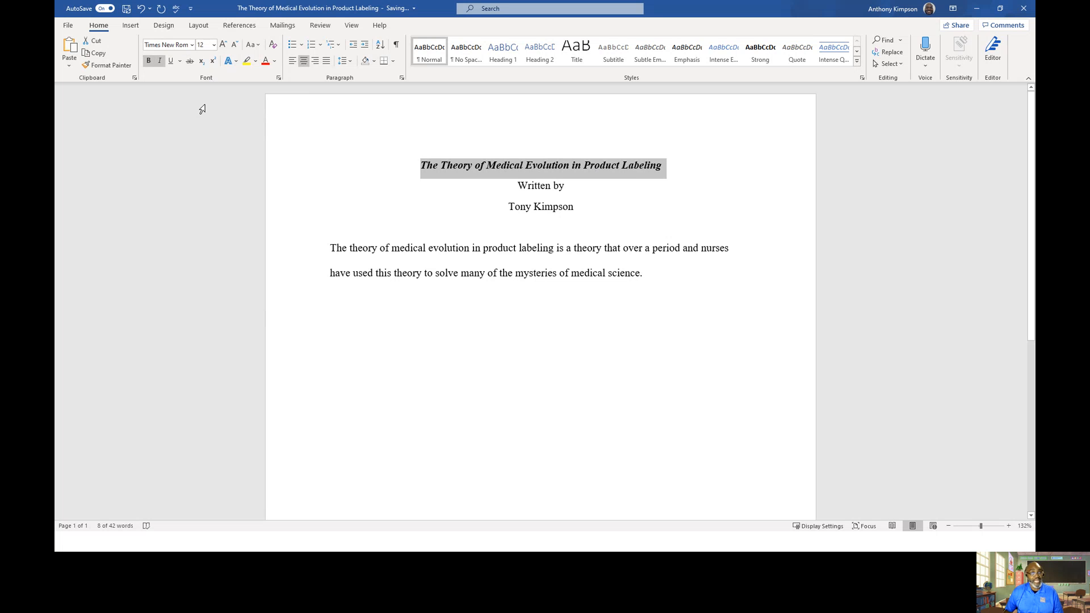
click(171, 60)
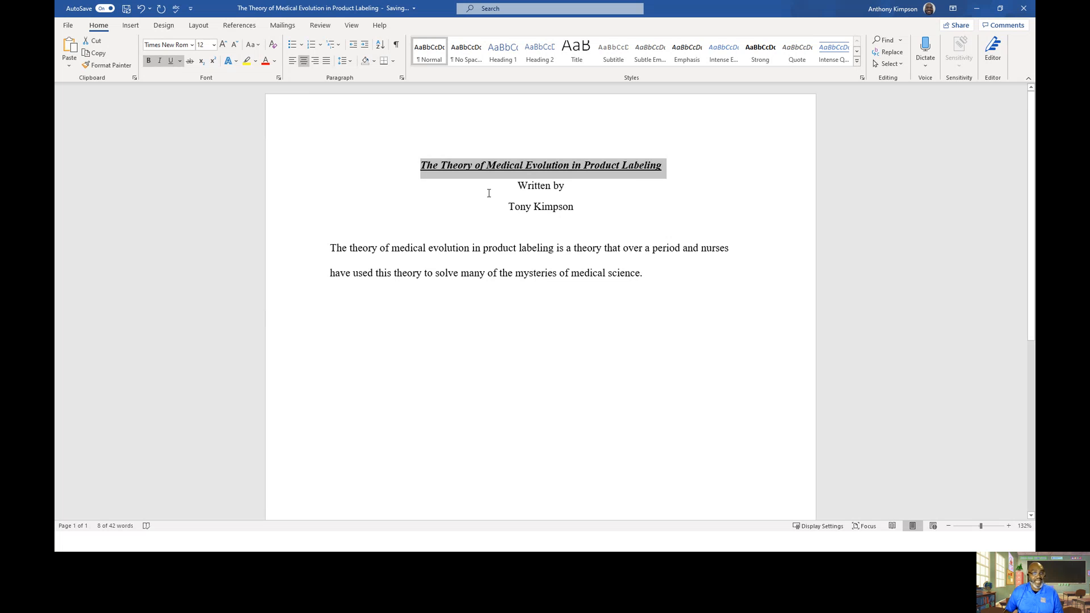
click(171, 63)
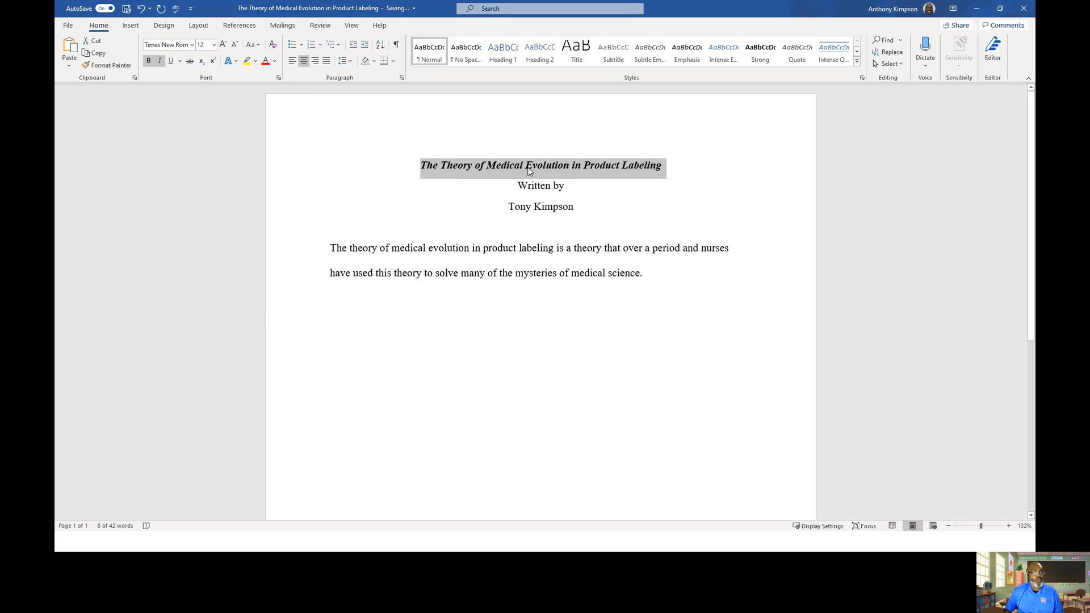
click(568, 187)
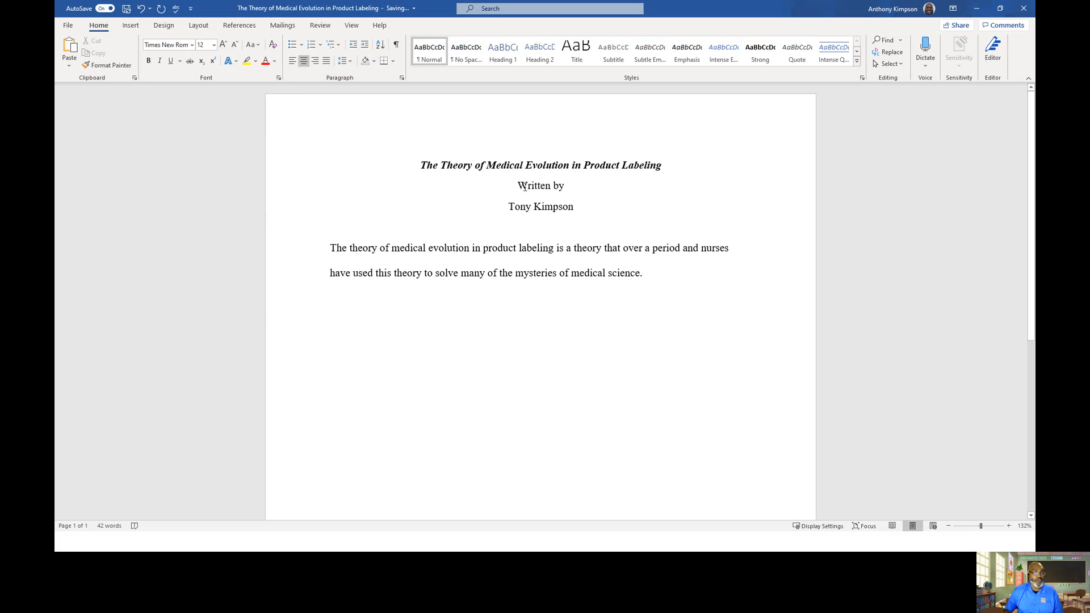
Try strikethrough on the "Written by" line and remove it again
drag(516, 187, 564, 183)
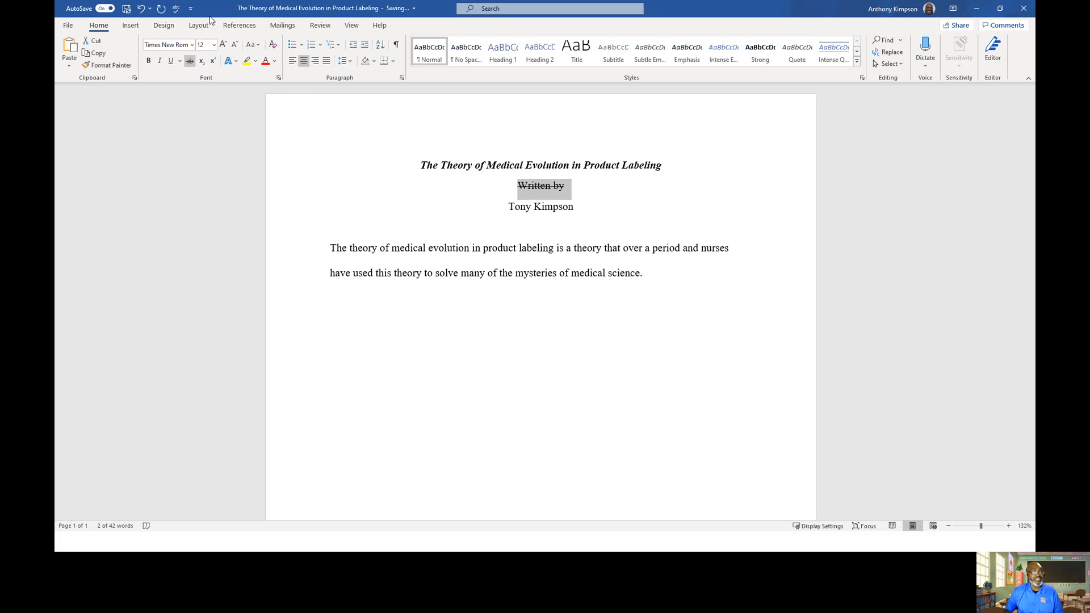
click(189, 61)
click(190, 62)
click(190, 62)
click(515, 196)
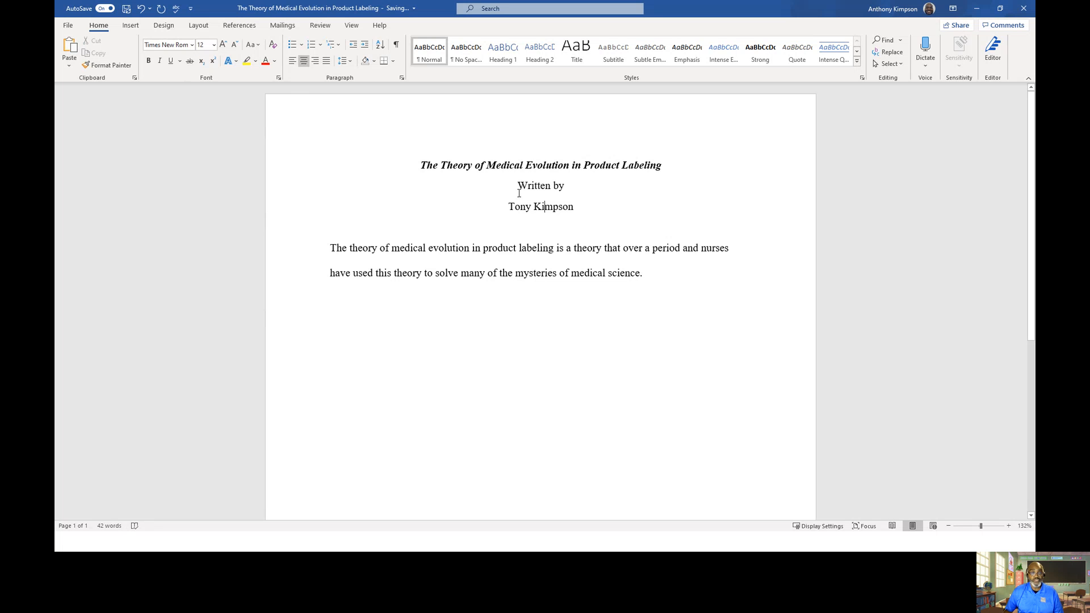
drag(420, 165, 650, 169)
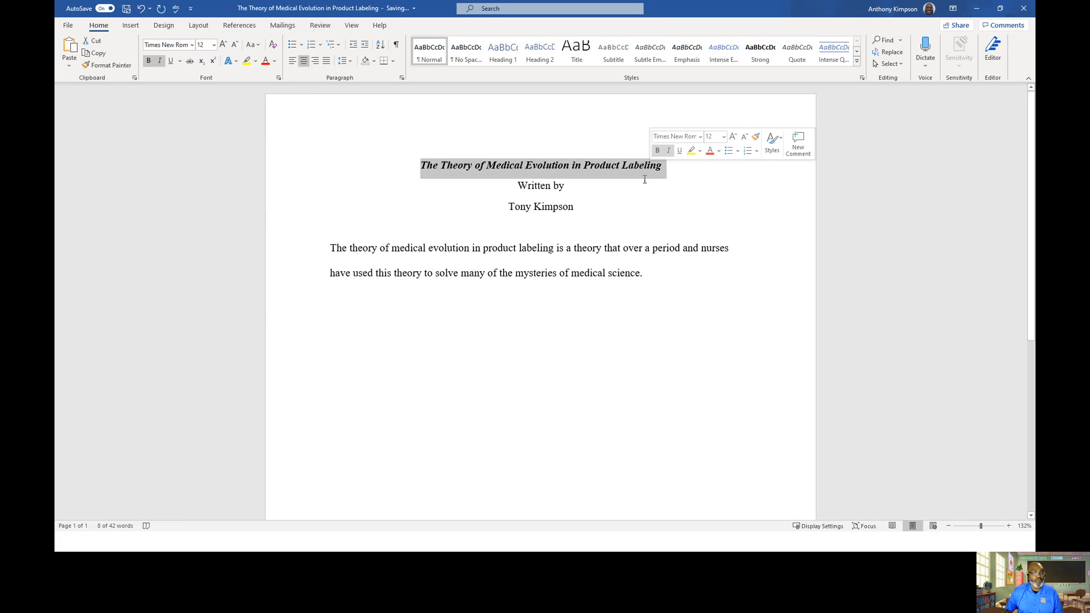
click(609, 223)
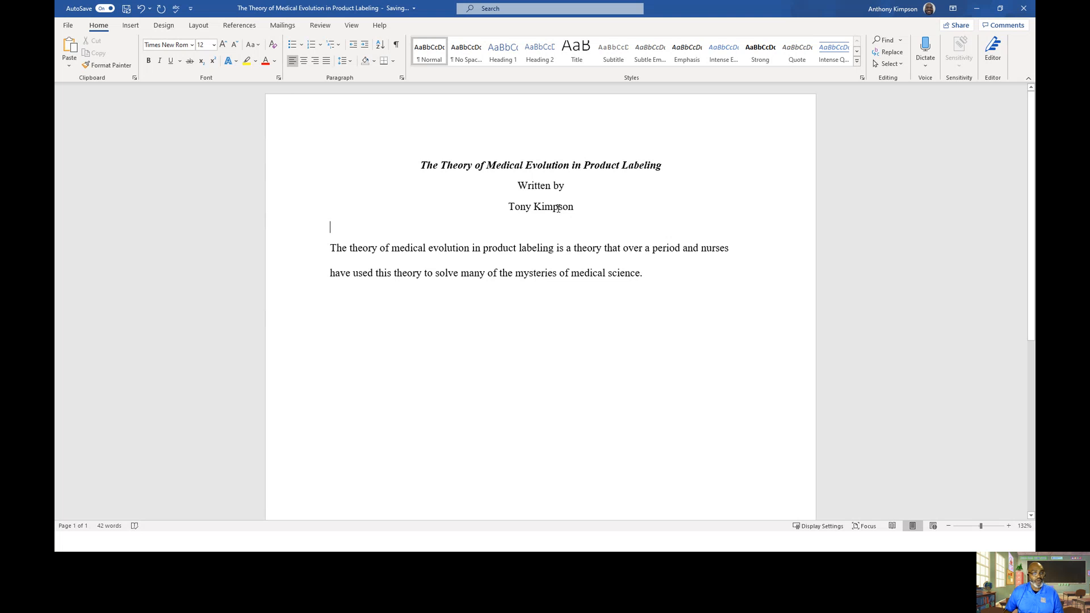
Misspell "by" in the "Written by" line as "byew" and correct it with the spelling suggestion "by"
drag(560, 185, 564, 185)
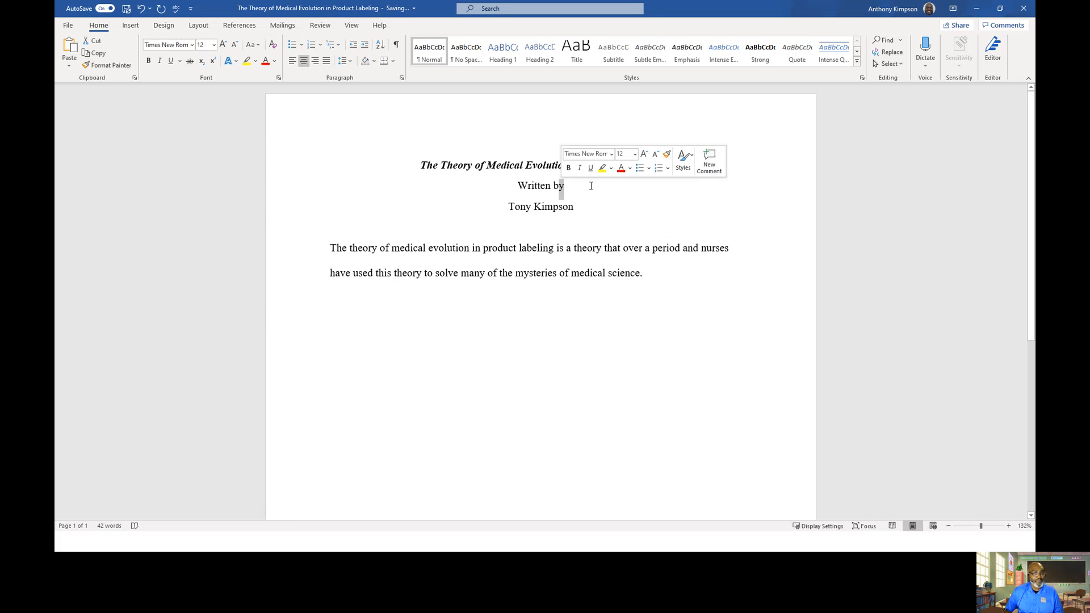
text(yew)
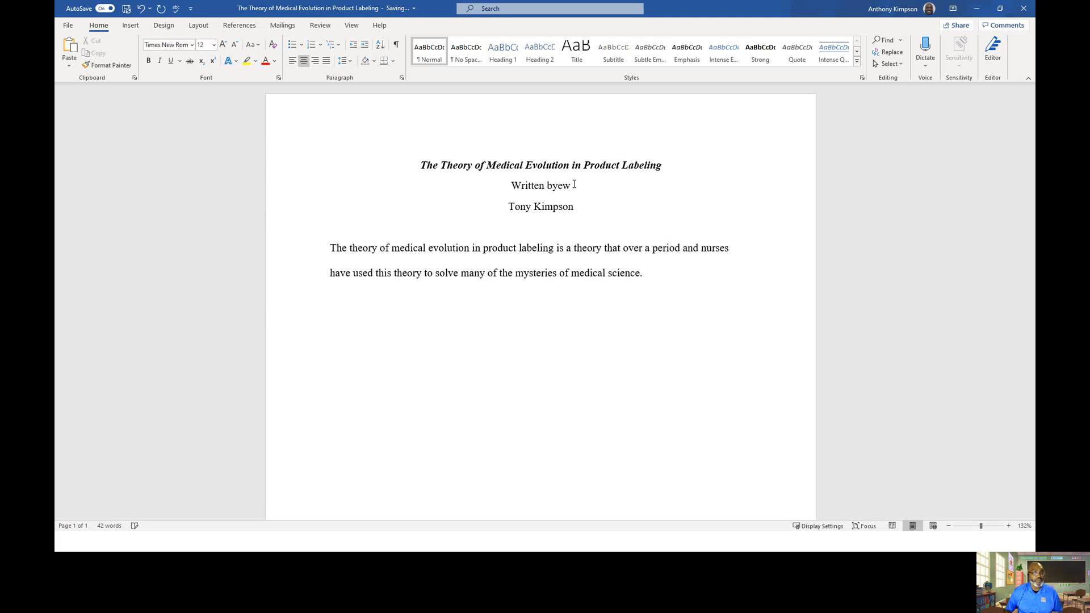
click(545, 293)
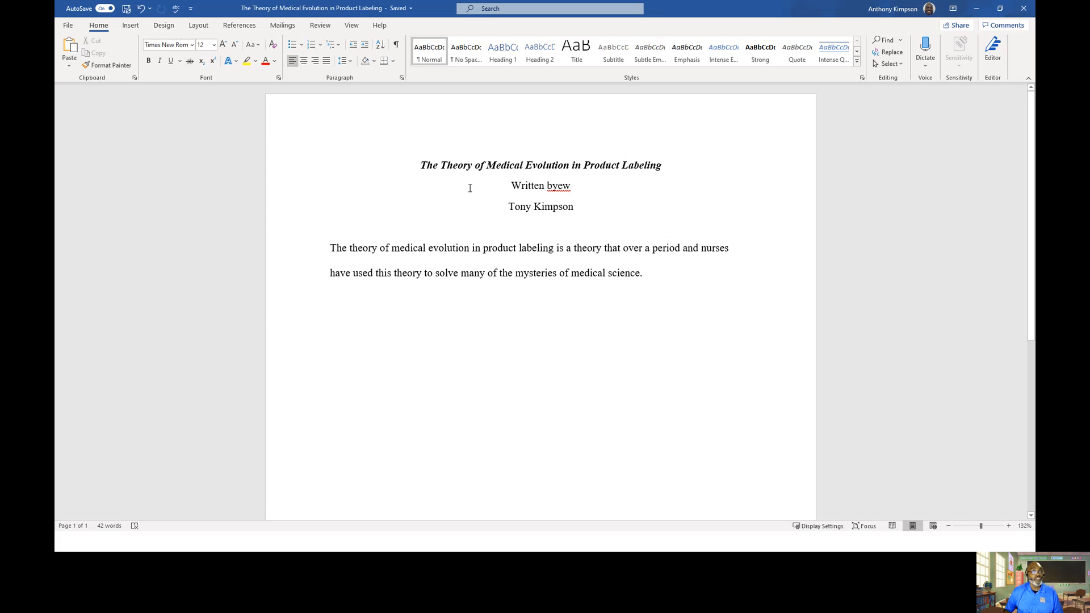
right_click(556, 189)
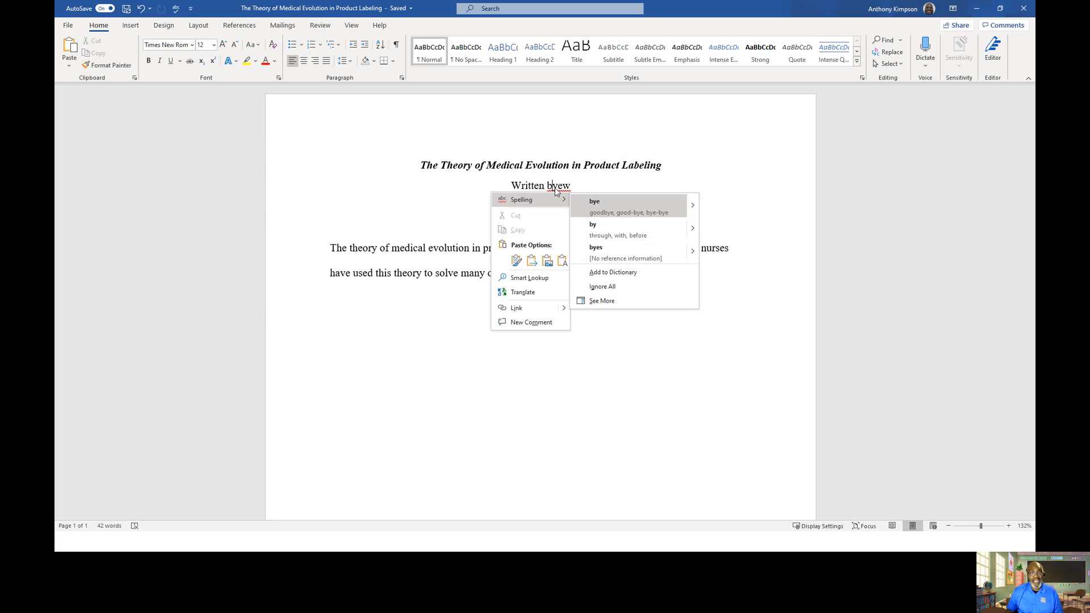
click(610, 235)
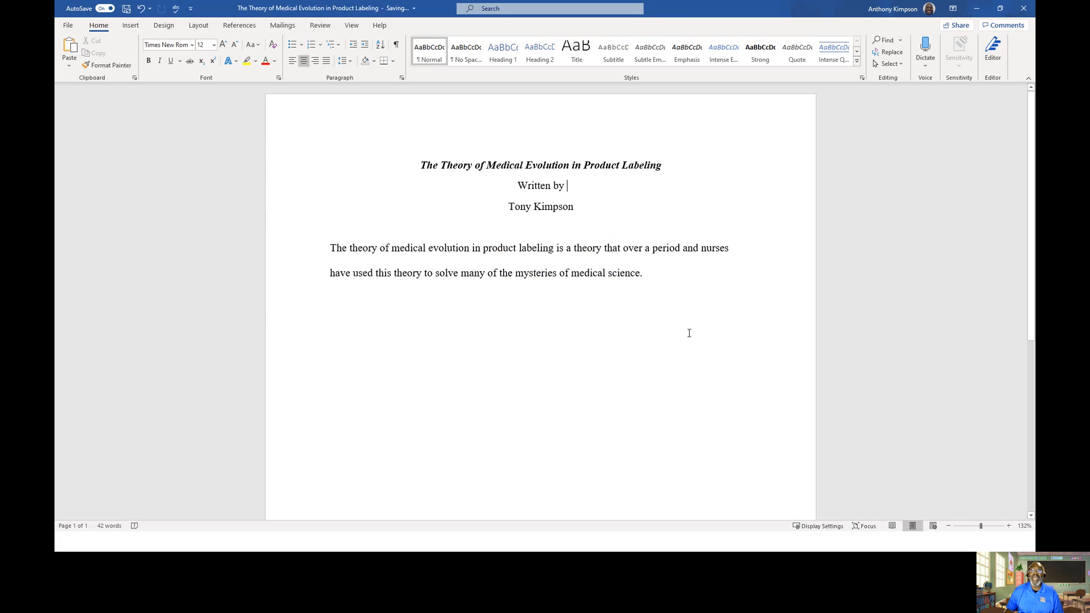
Run the spelling and grammar check on the document, review the Editor results, and close them
click(176, 11)
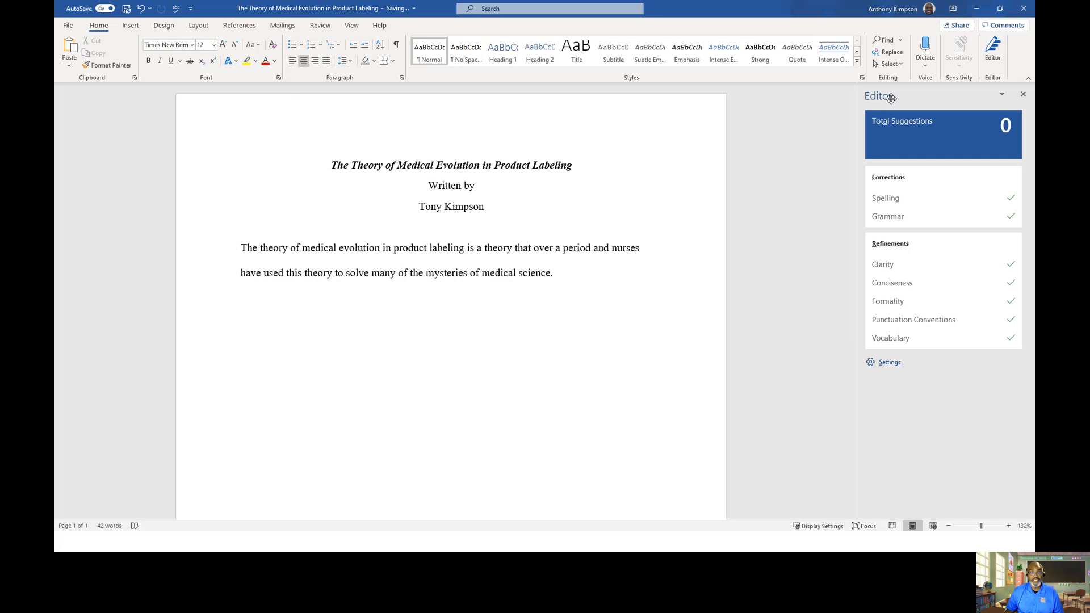
click(1023, 94)
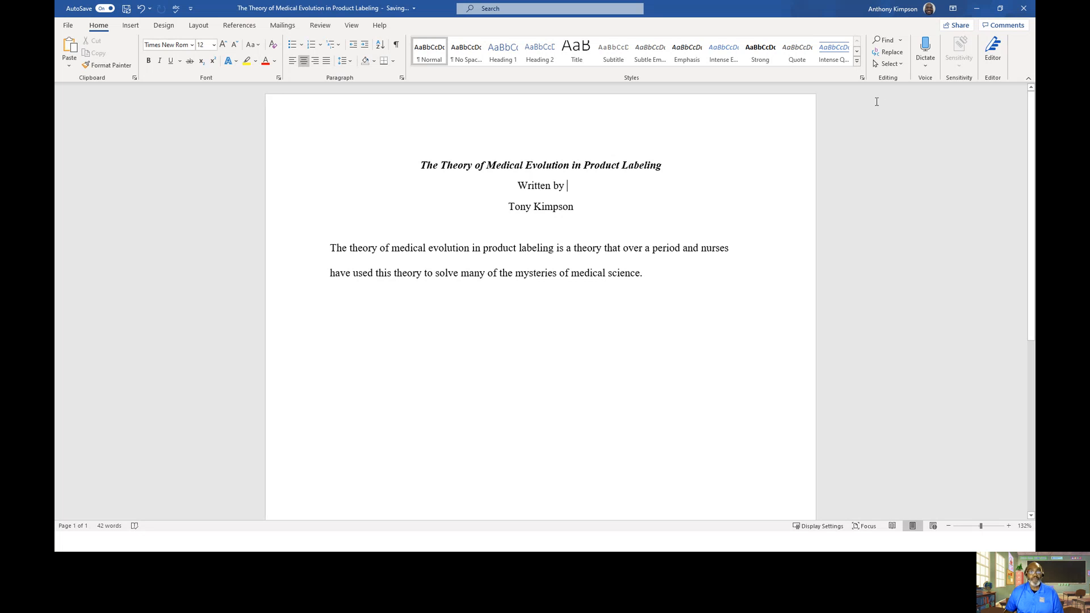
Search the document for "doctors" and for "solve", close the search, and return to the title
click(892, 45)
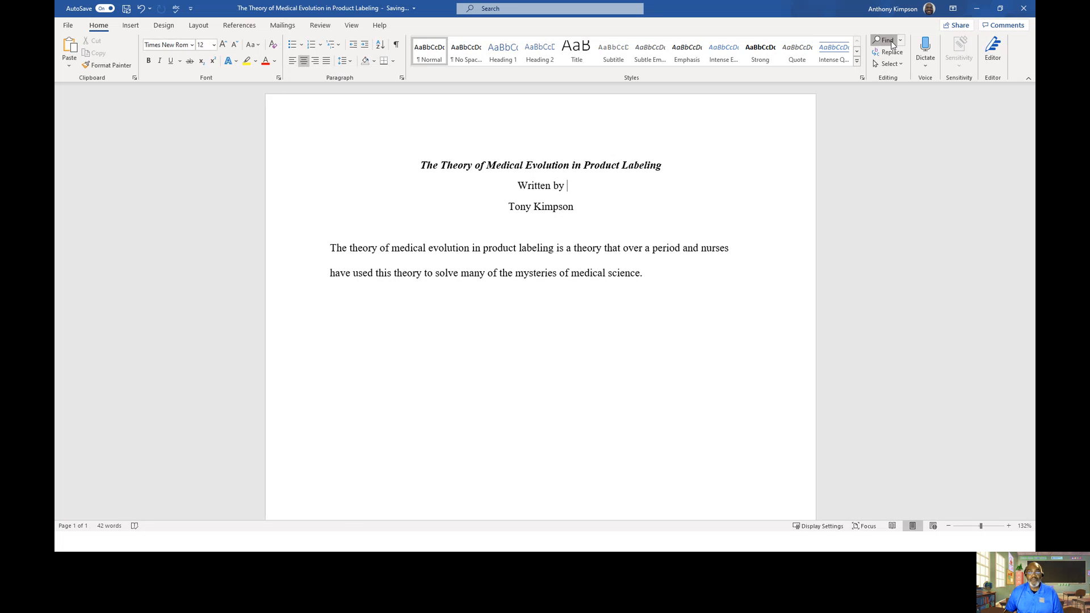
click(109, 119)
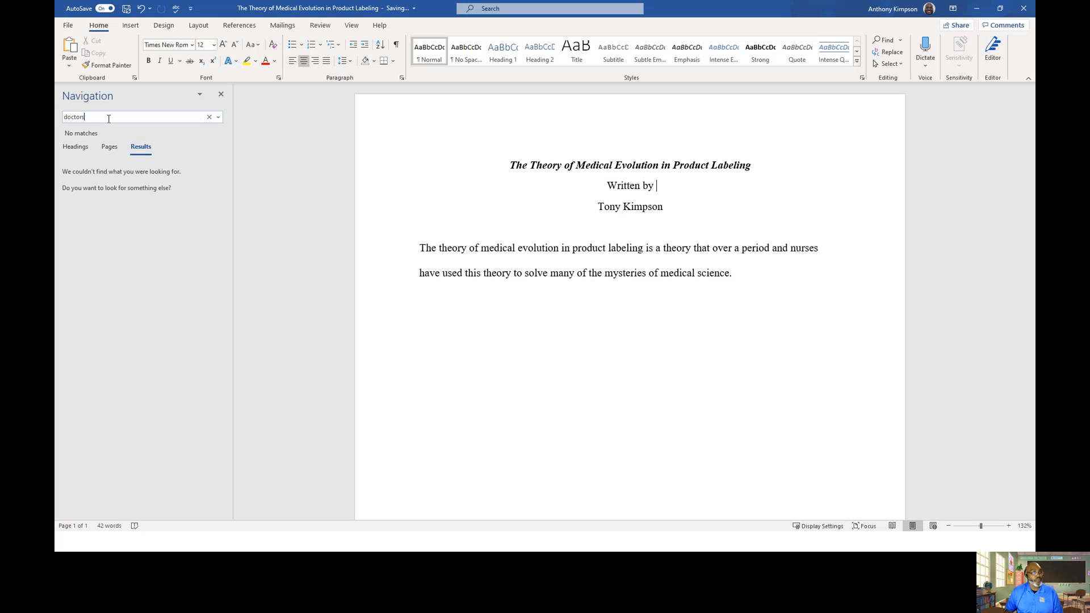
click(209, 120)
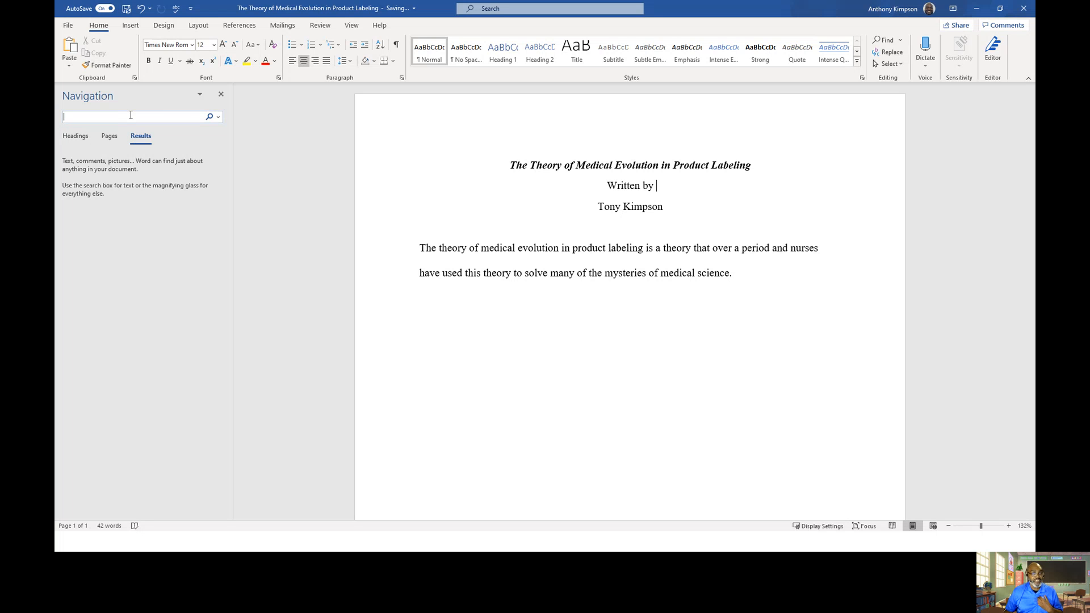
text(solv)
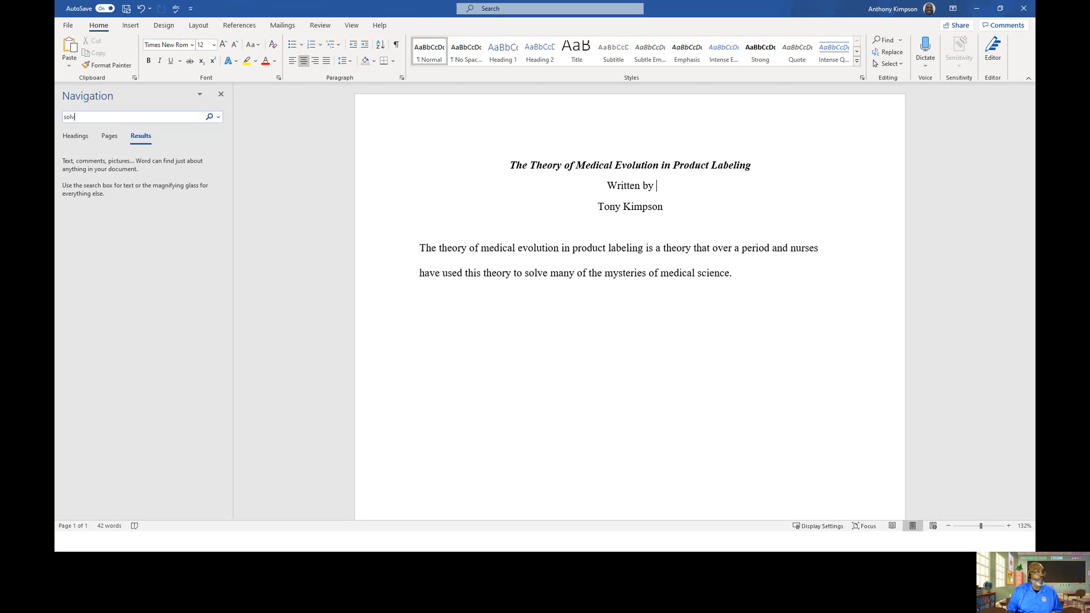
text(e)
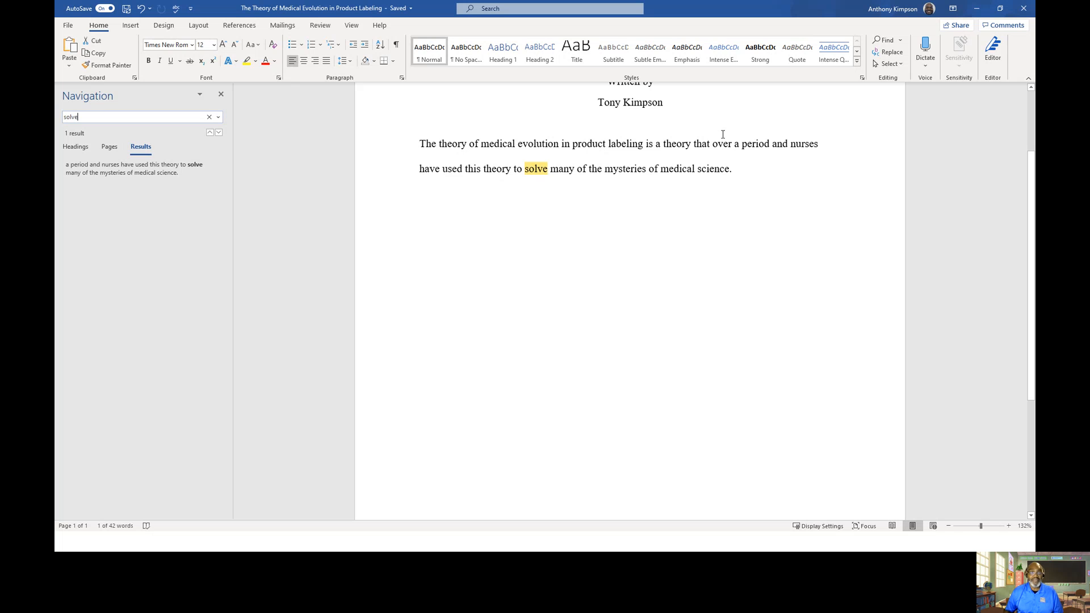
click(221, 95)
click(581, 105)
scroll(606, 164, up, 2)
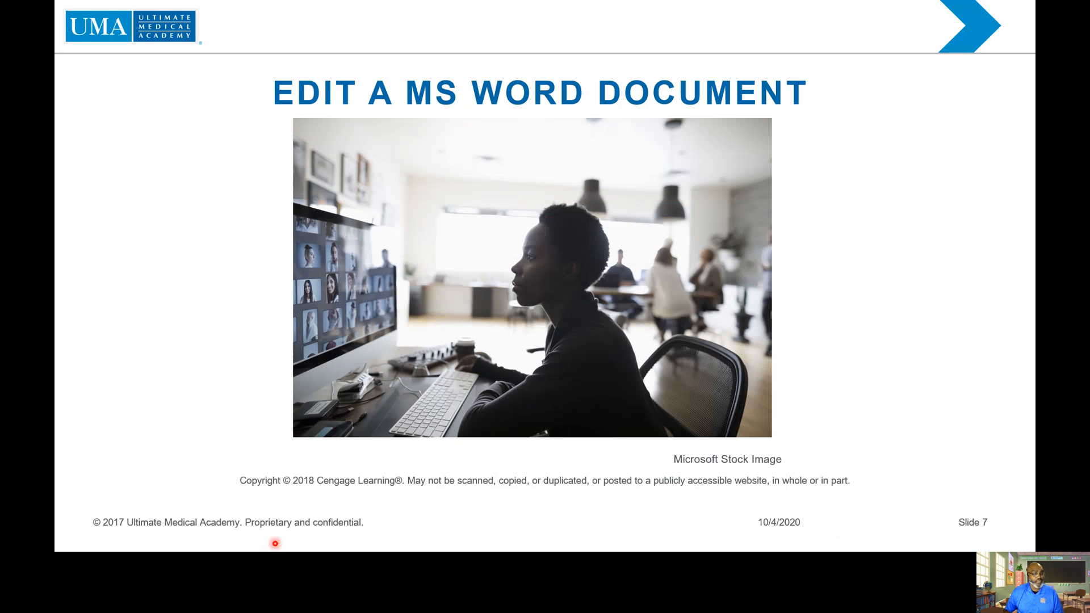
click(83, 542)
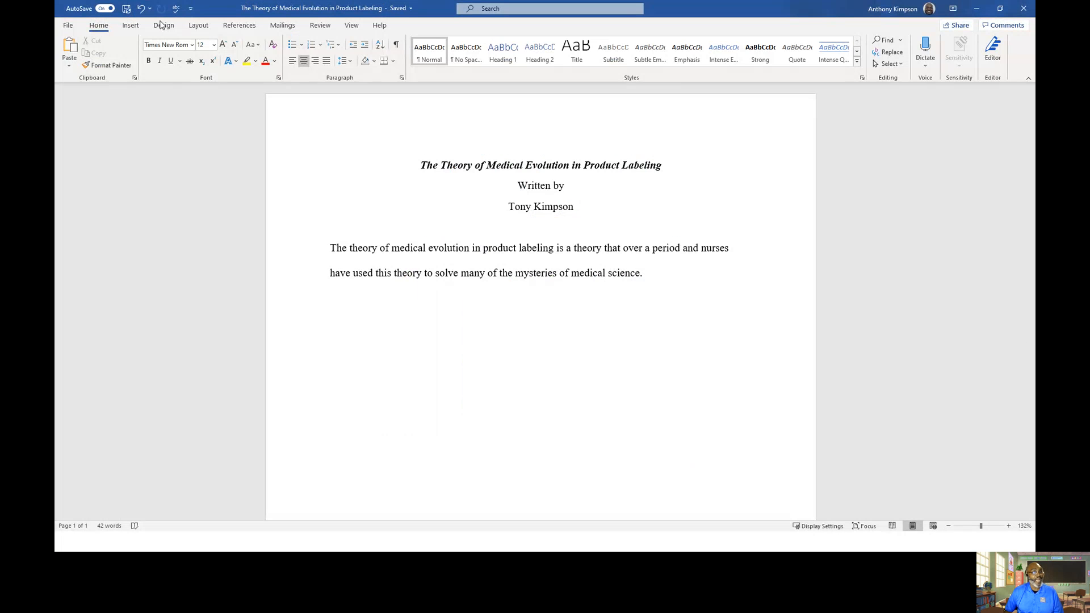
Add the missing "ng" at the end of the title to complete the word "Labeling"
click(198, 26)
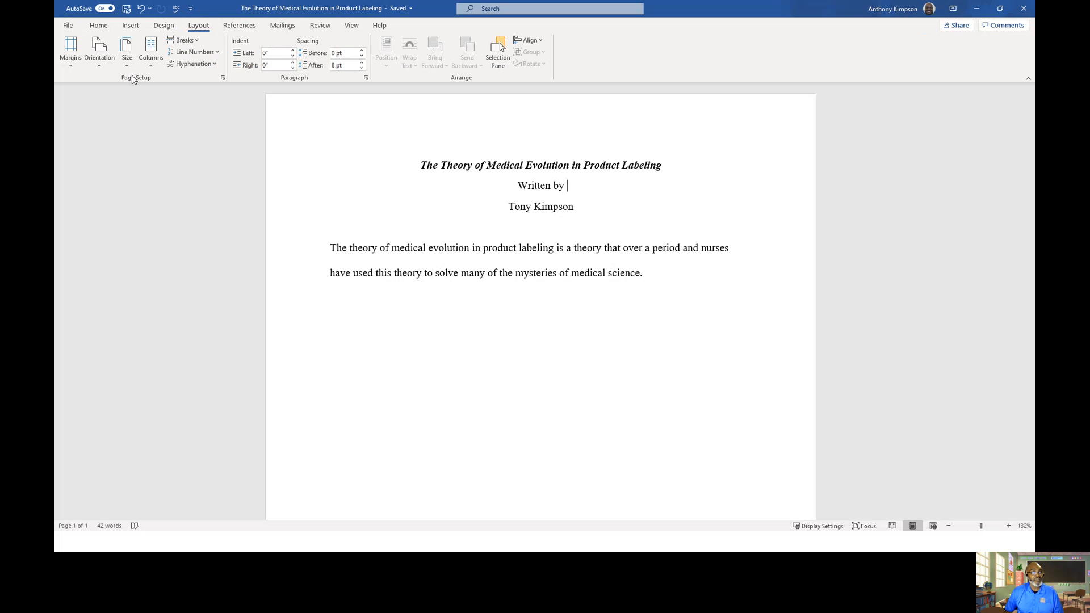
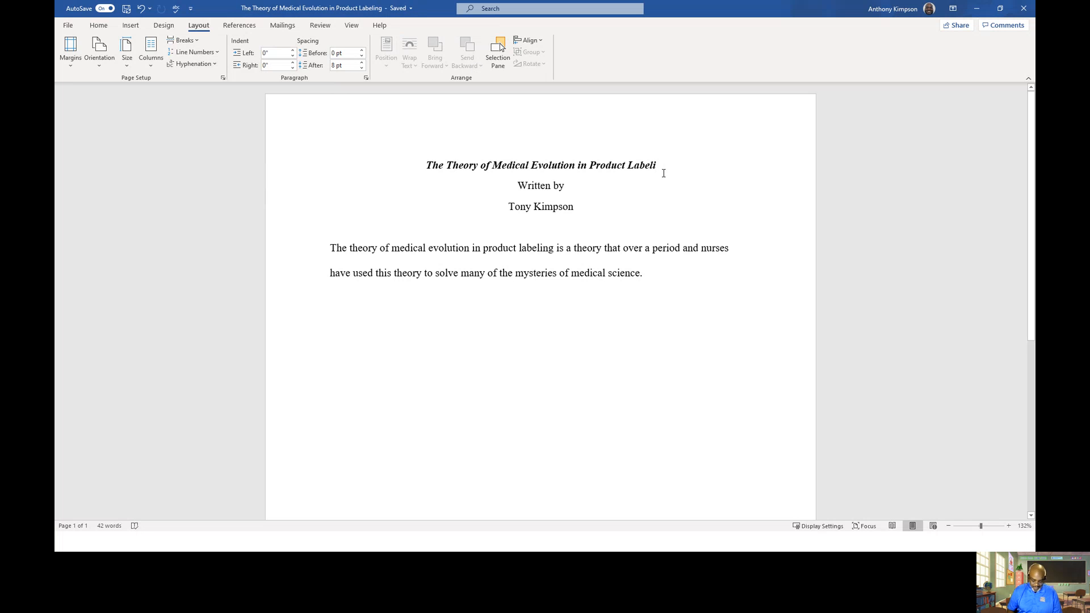
text(ng)
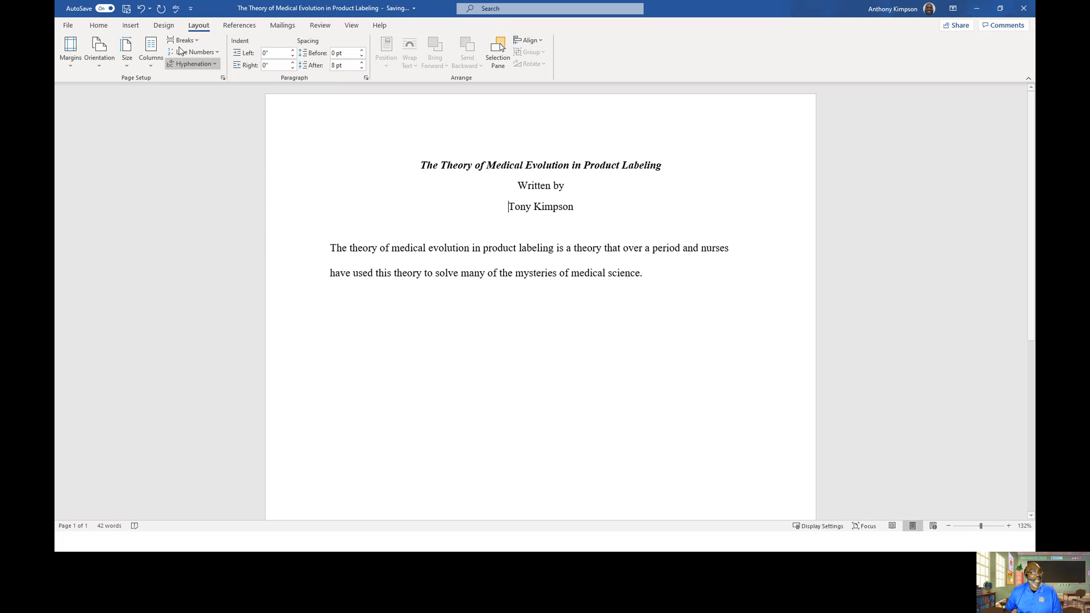
click(98, 25)
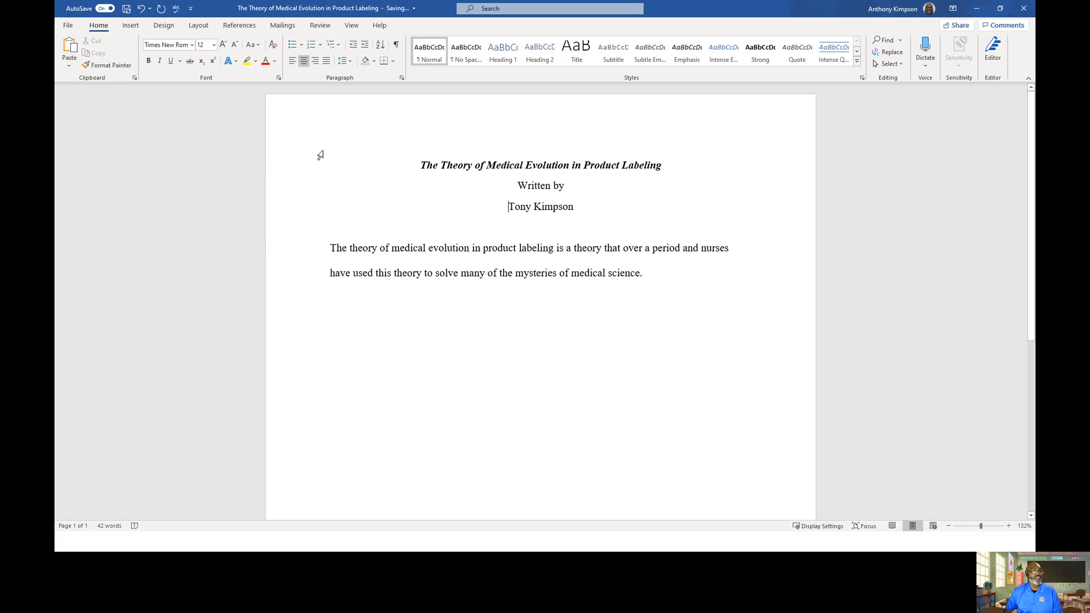
Start saving a copy of the document and browse to the OneDrive Documents folder as its location
click(68, 26)
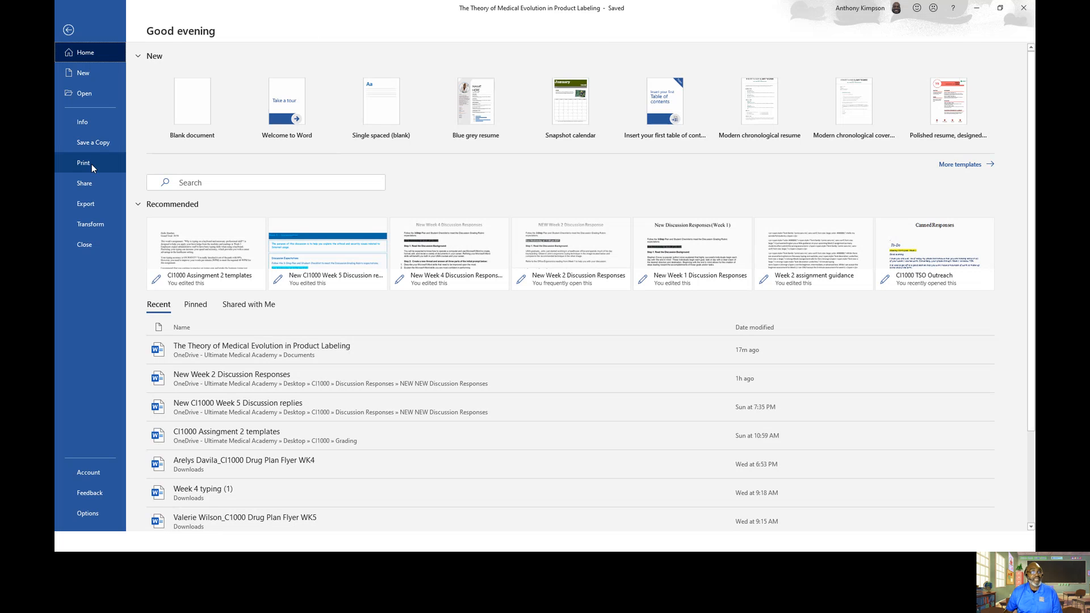
click(100, 146)
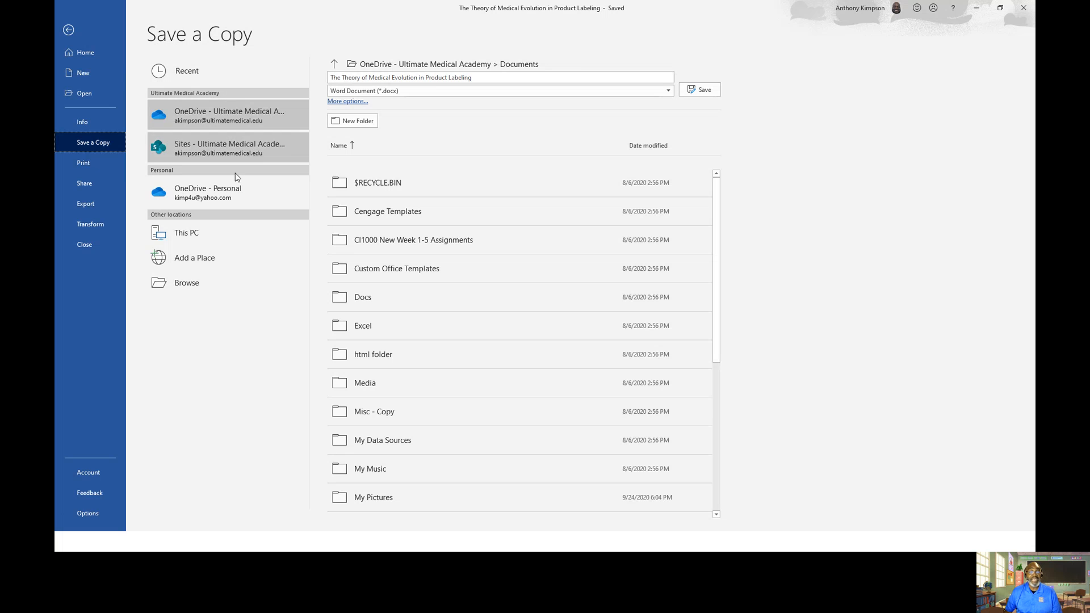
click(185, 284)
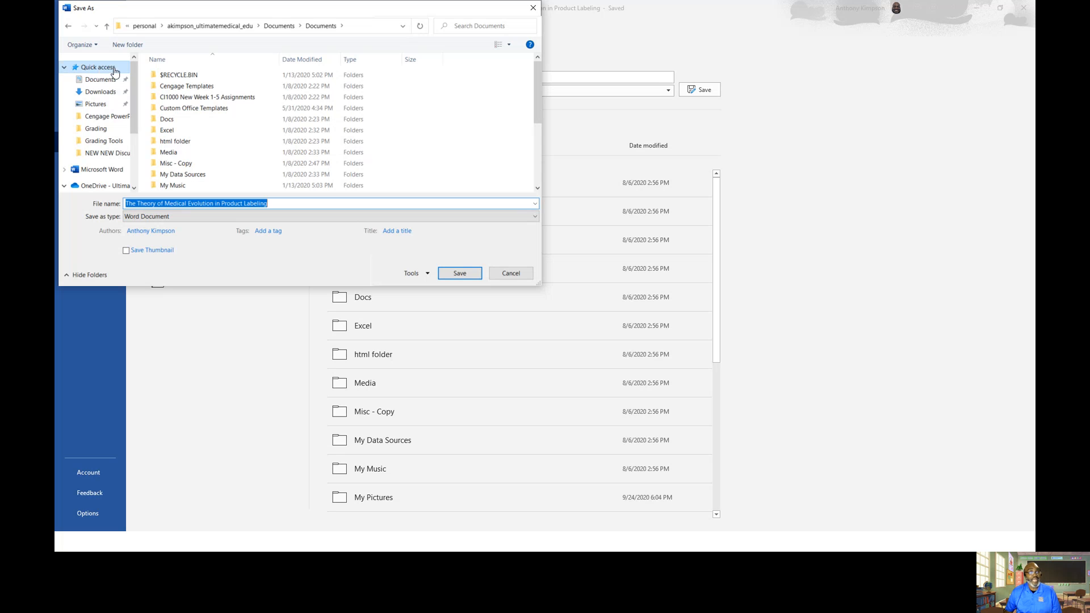
scroll(136, 72, down, 2)
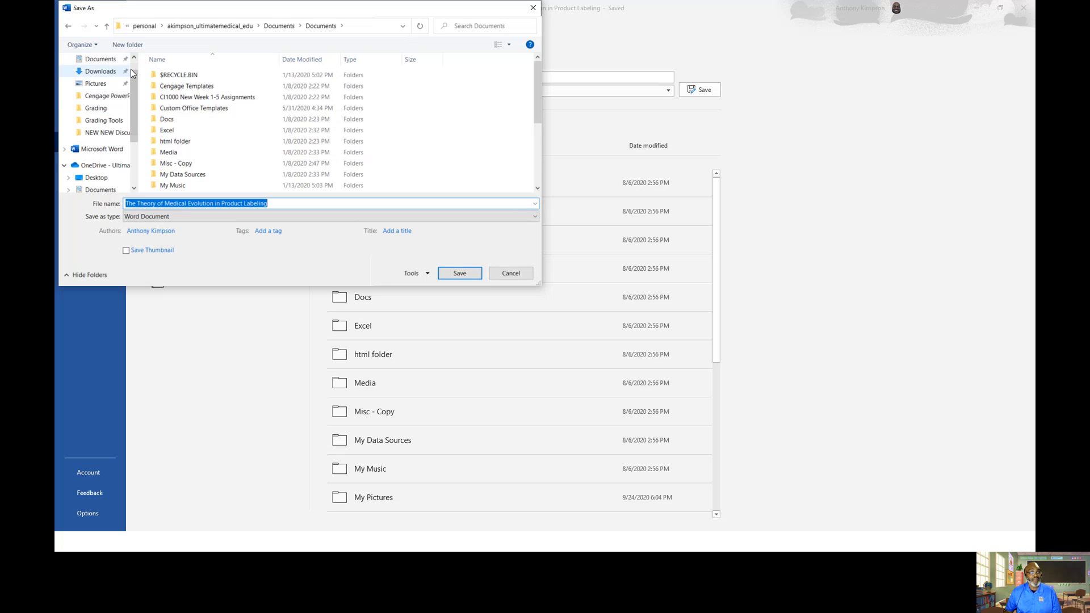
scroll(135, 84, down, 1)
scroll(135, 84, down, 2)
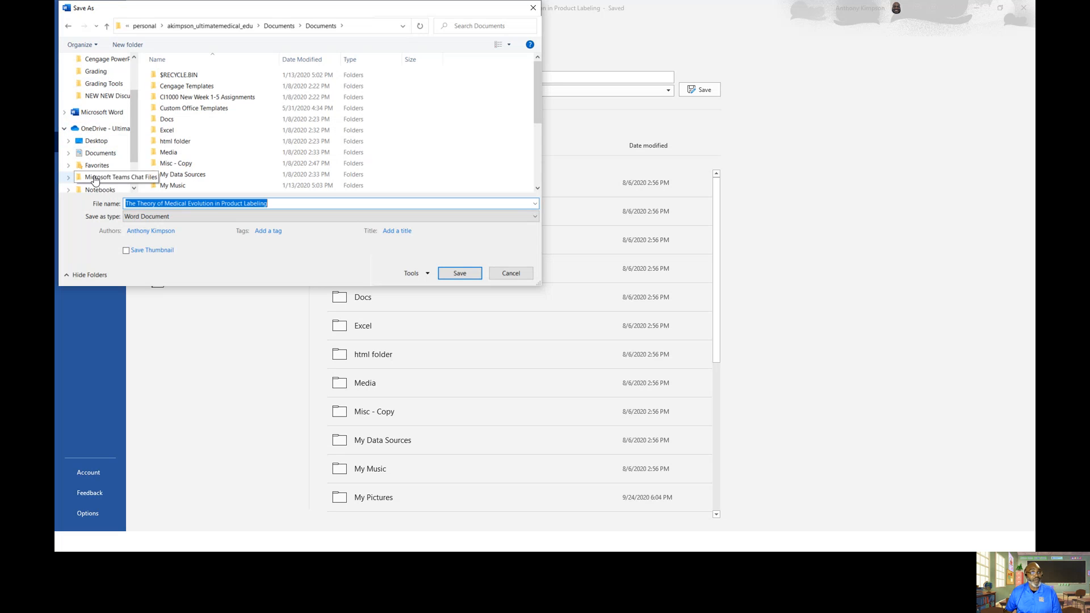
scroll(134, 122, down, 1)
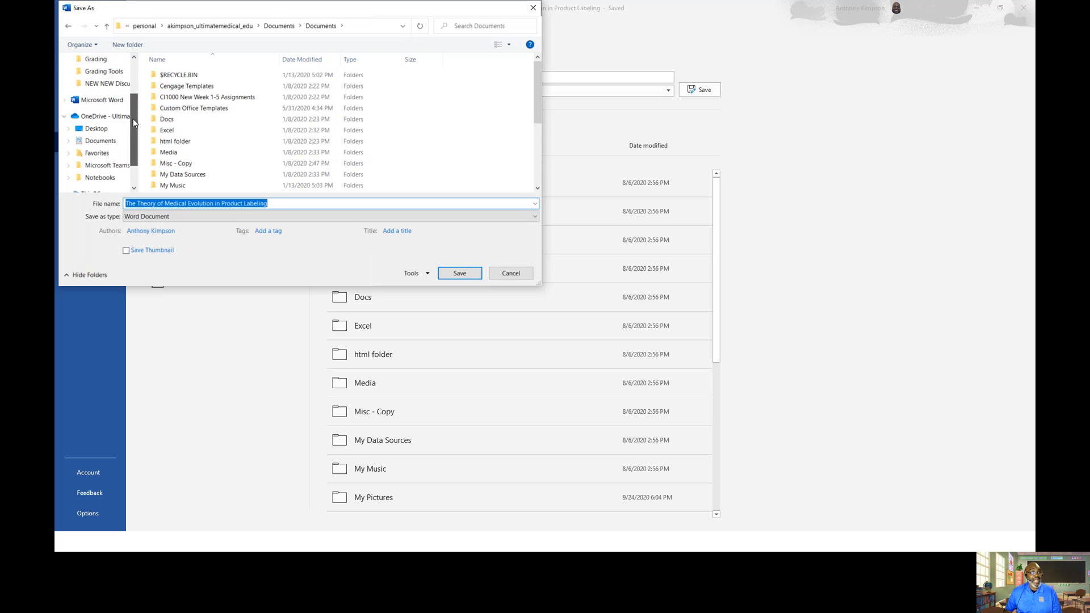
click(106, 142)
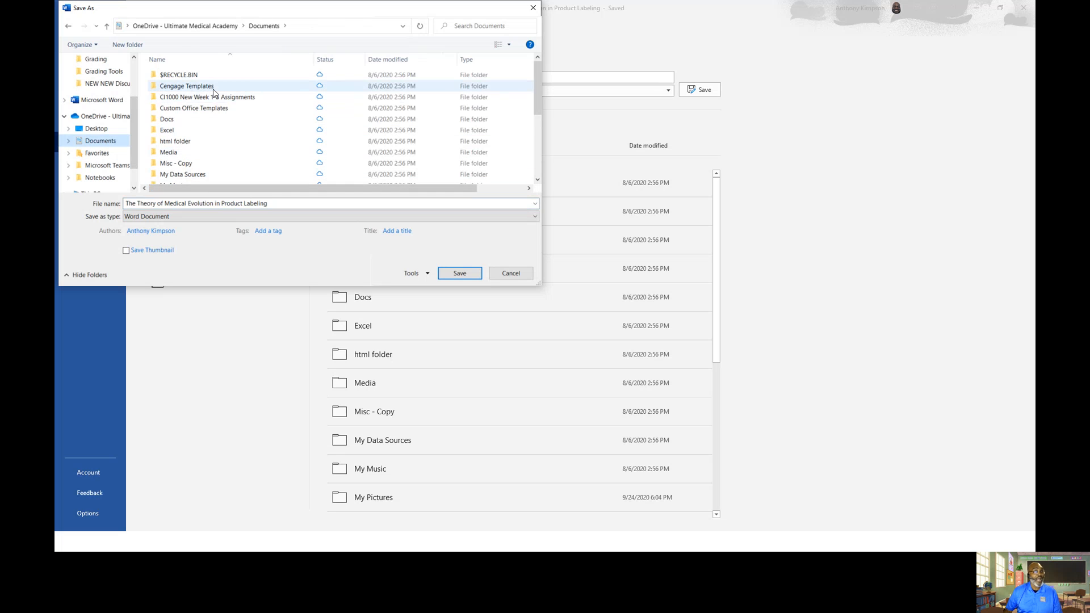
Save the copy as "The Theory of Medical Evolution in Product Labeling 1" in Word Document format and permanently dismiss the AutoSave notice
click(276, 205)
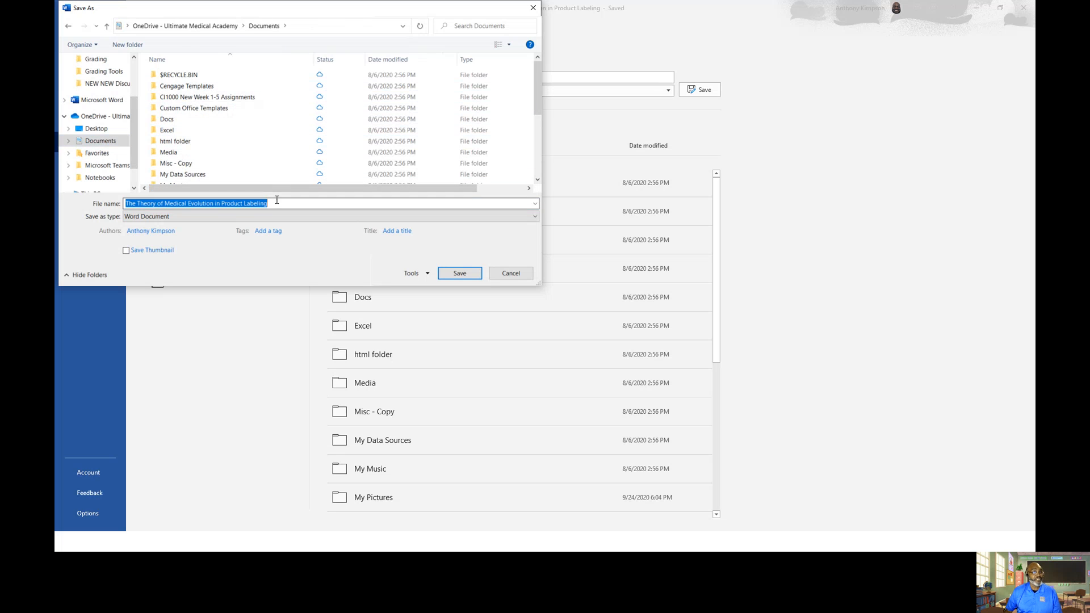
click(288, 204)
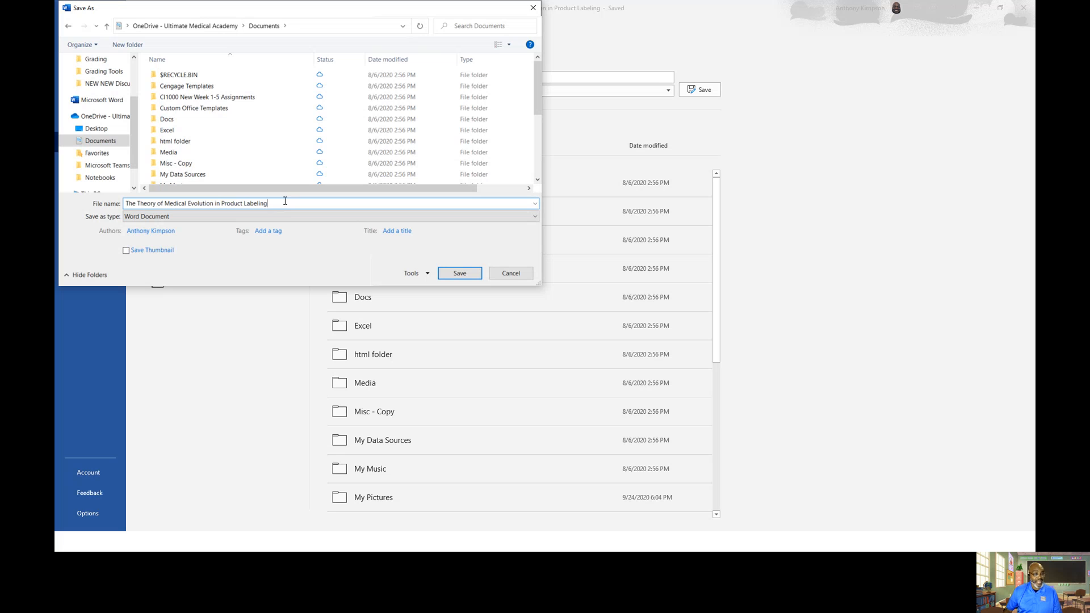
text(1)
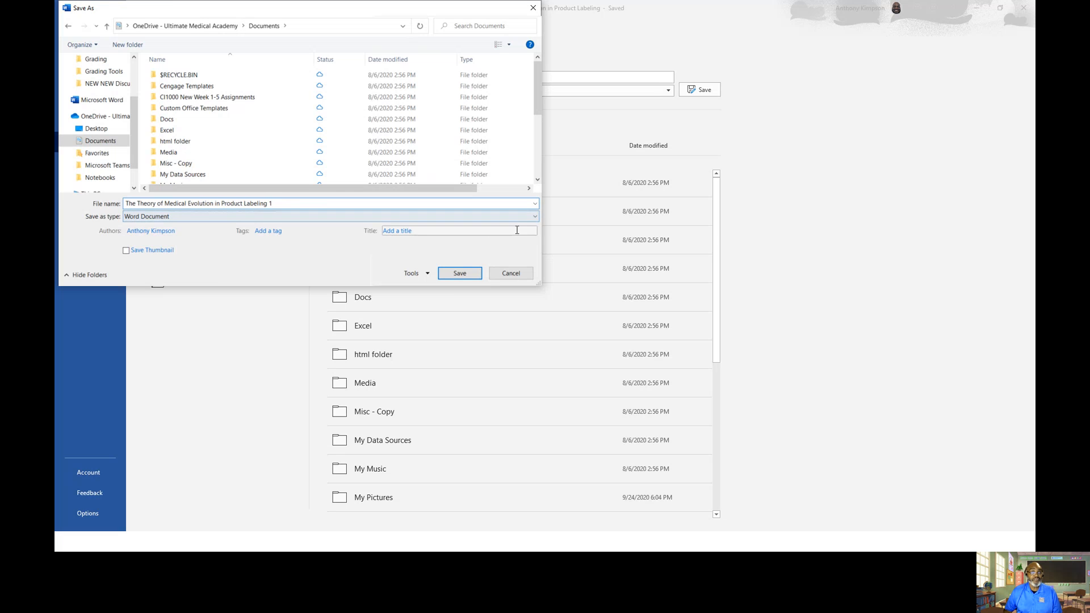
click(537, 218)
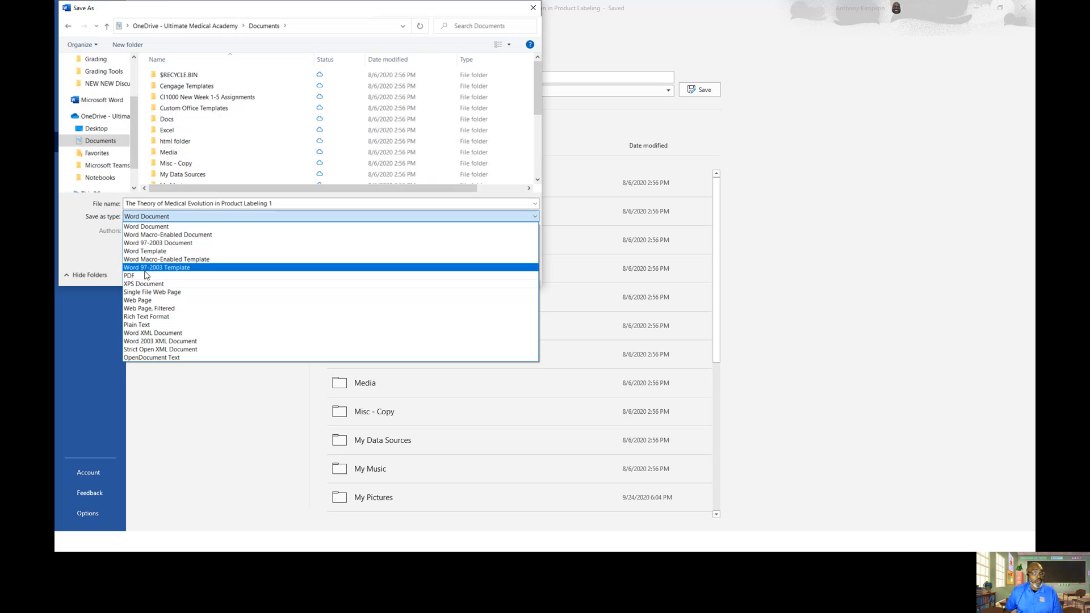
click(177, 216)
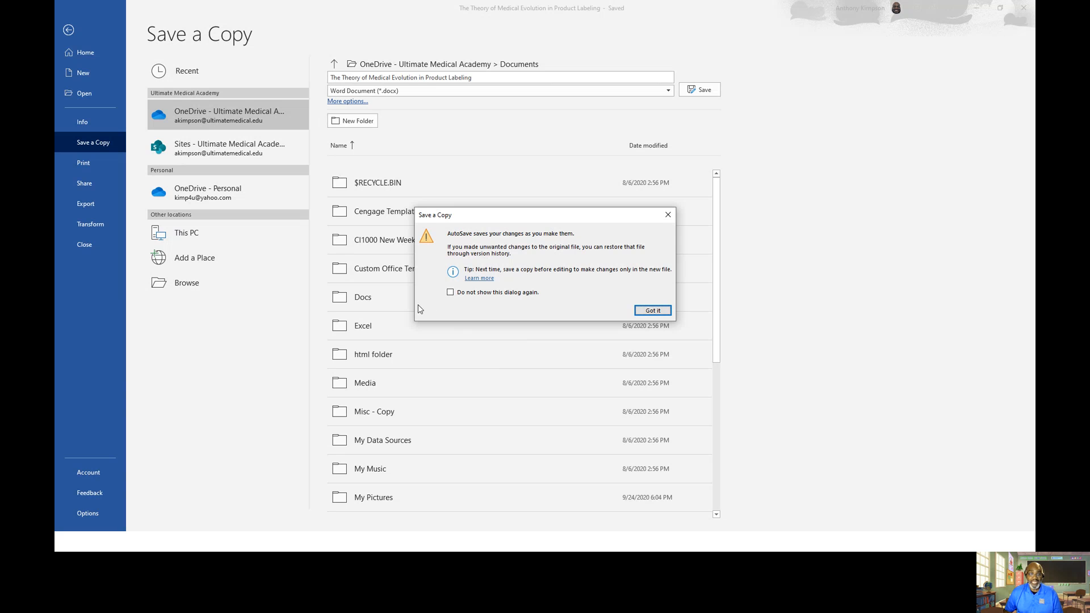
click(451, 293)
click(653, 312)
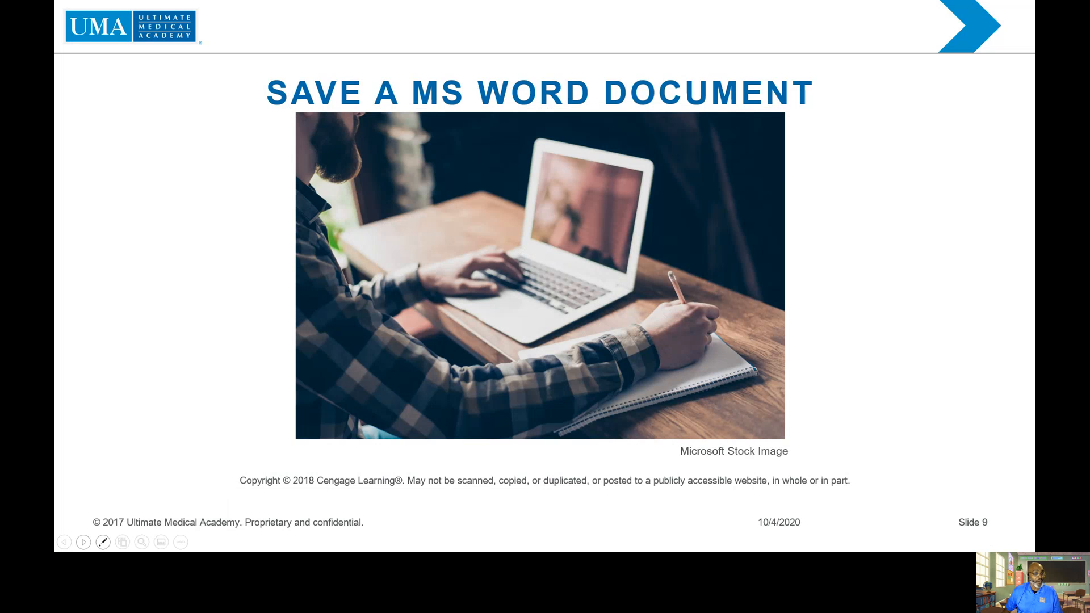
click(84, 542)
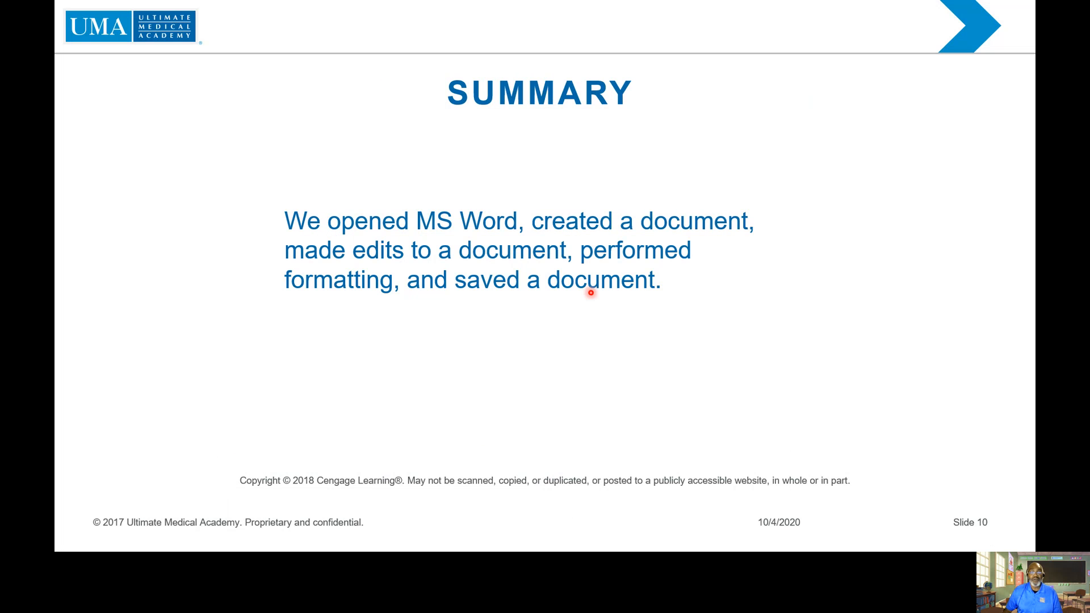